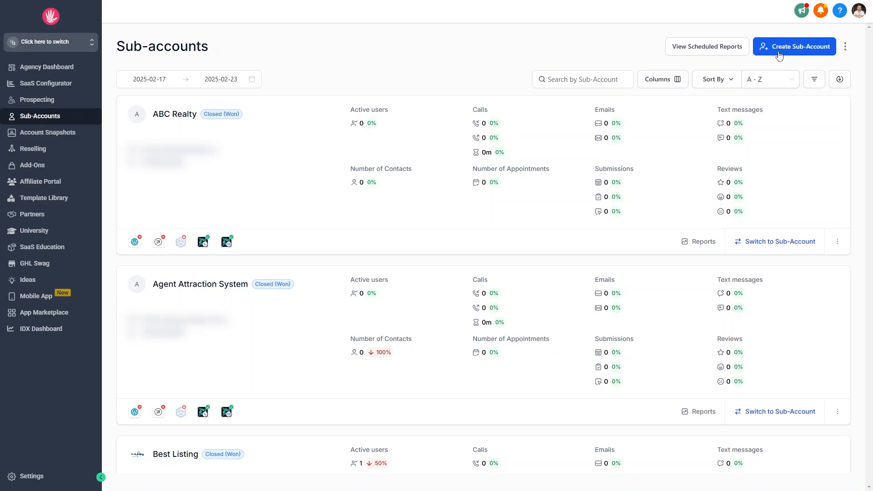
- Start a new sub-account, browse the snapshot templates and open the Accounting Firm setup guide
click(779, 48)
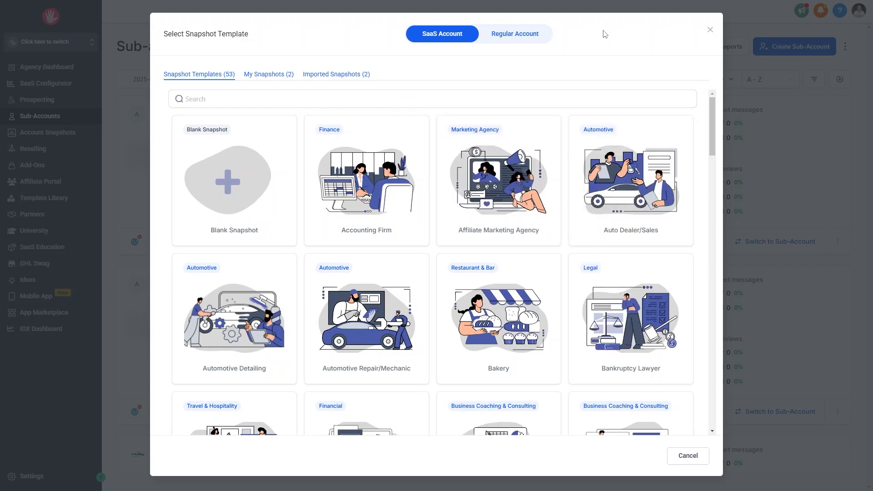
scroll(680, 258, down, 1)
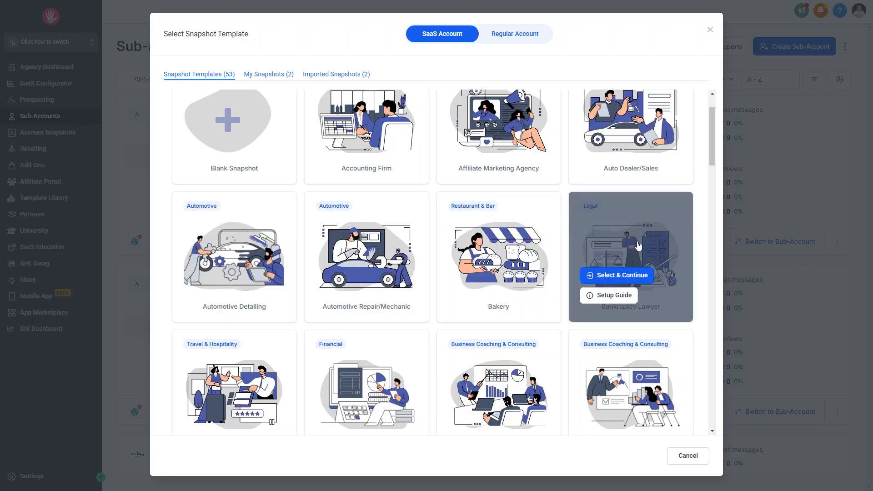
scroll(282, 241, down, 6)
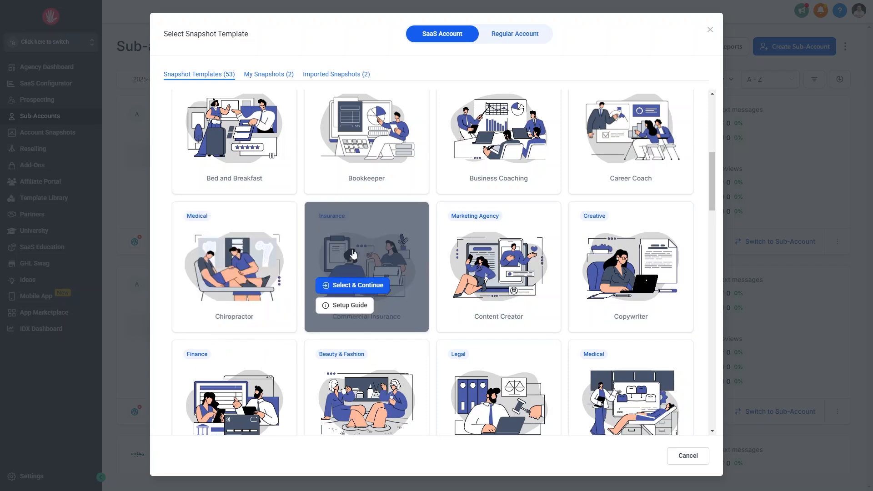
scroll(425, 257, up, 5)
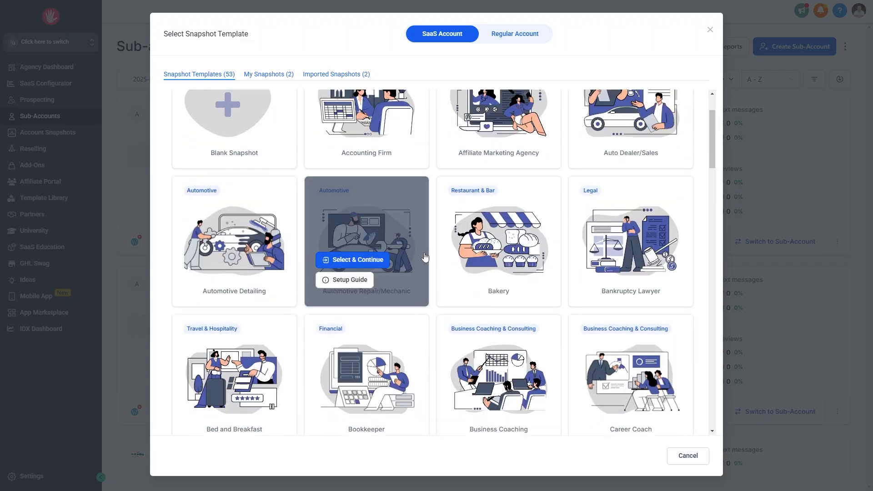
scroll(425, 257, up, 2)
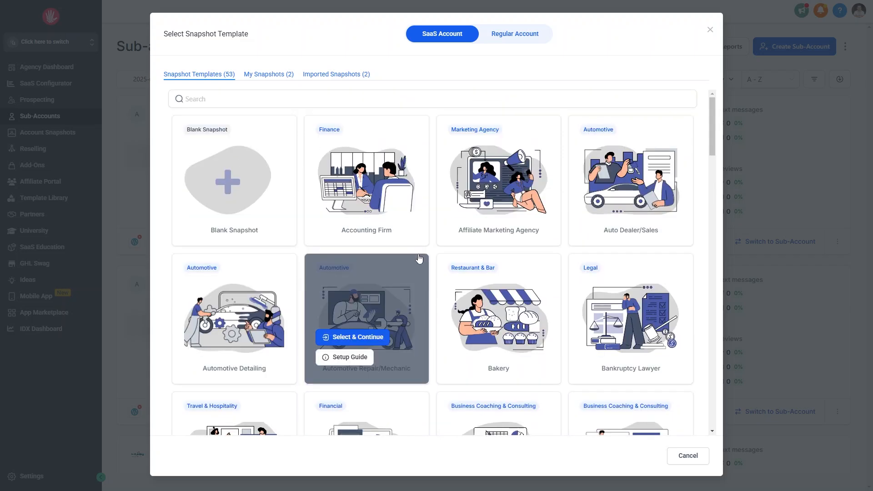
click(370, 174)
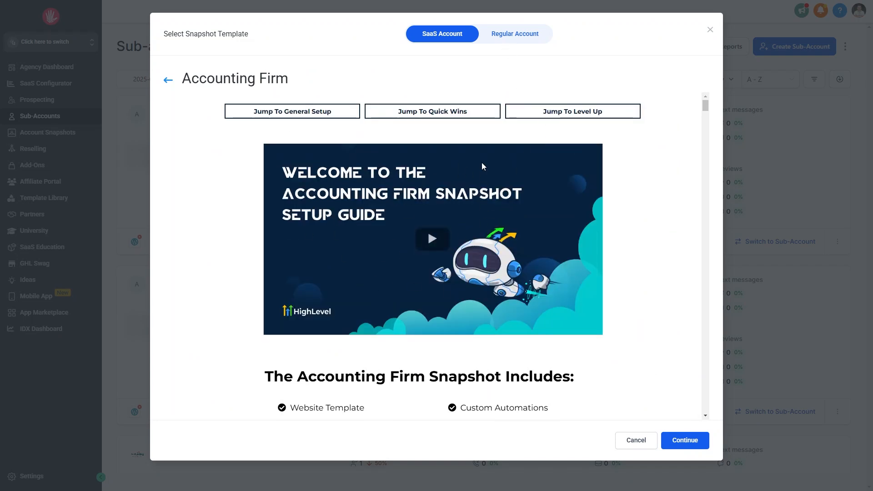
scroll(485, 187, down, 5)
scroll(484, 187, down, 20)
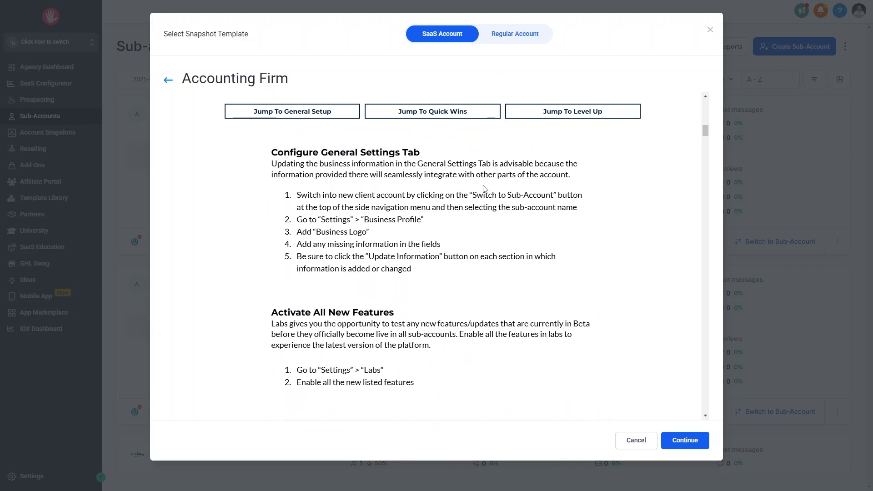
scroll(484, 188, down, 20)
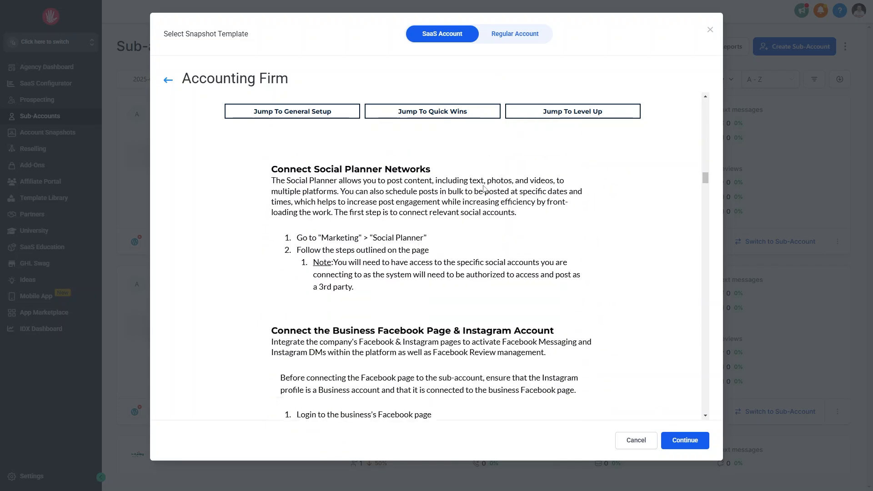
scroll(485, 189, down, 20)
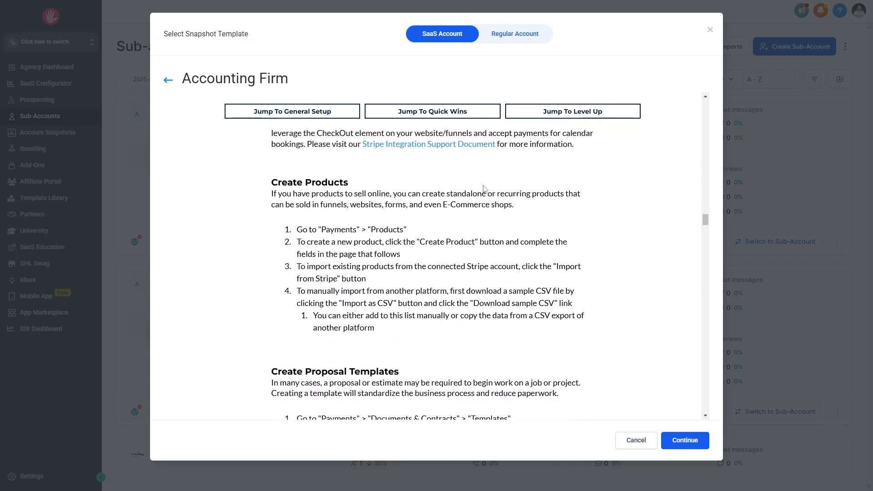
scroll(484, 189, down, 10)
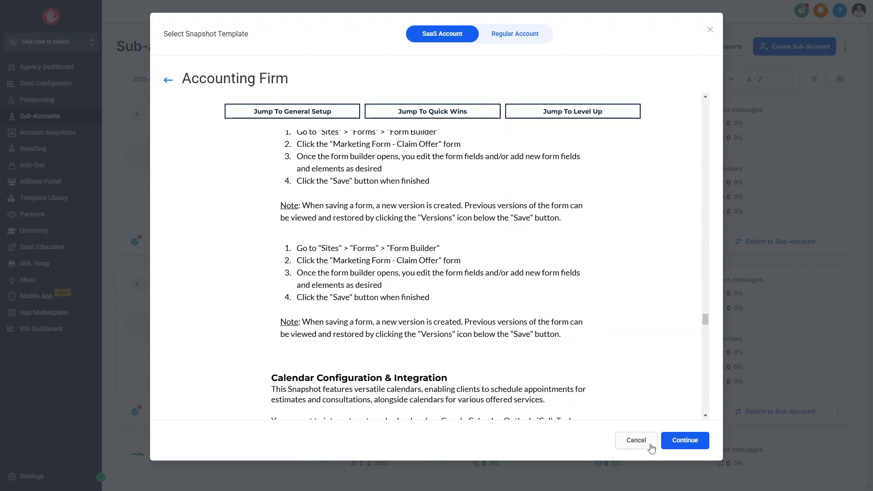
scroll(596, 325, up, 10)
scroll(598, 316, up, 15)
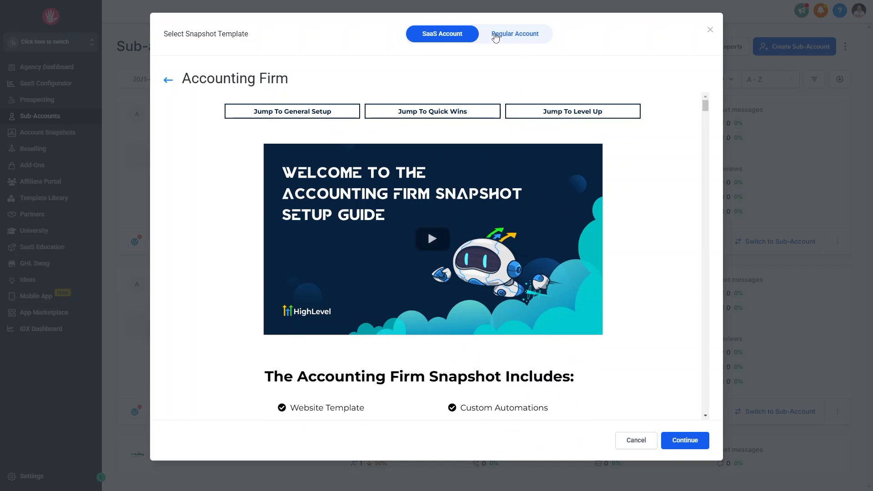
- Go back past the template picker and open the Add Manually sub-account form
click(166, 82)
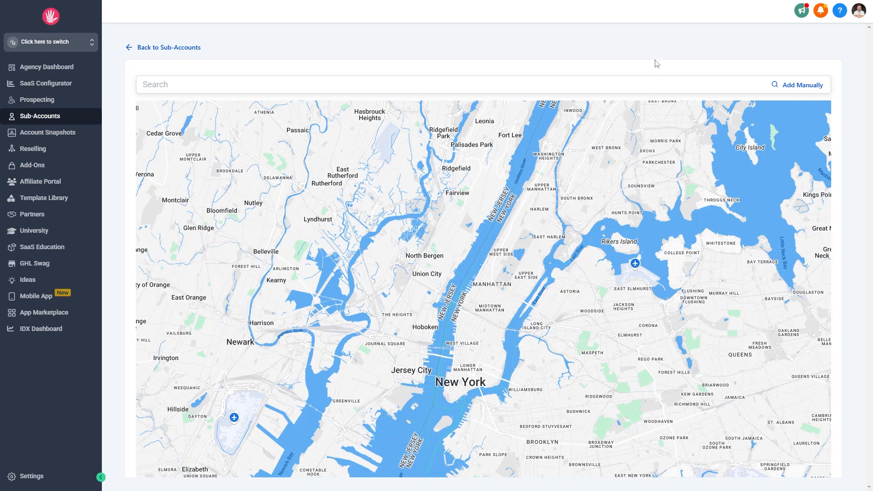
click(805, 90)
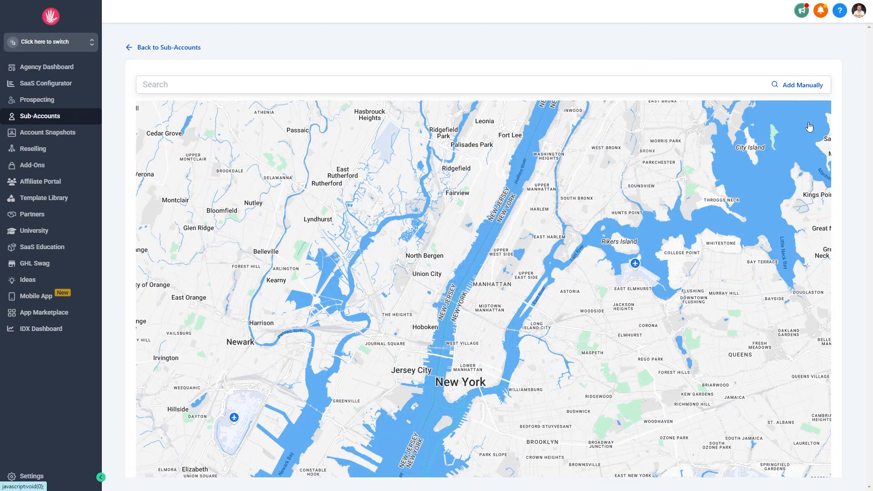
click(507, 117)
- Fill in the contact's first name, last name and e-mail address
scroll(507, 116, down, 1)
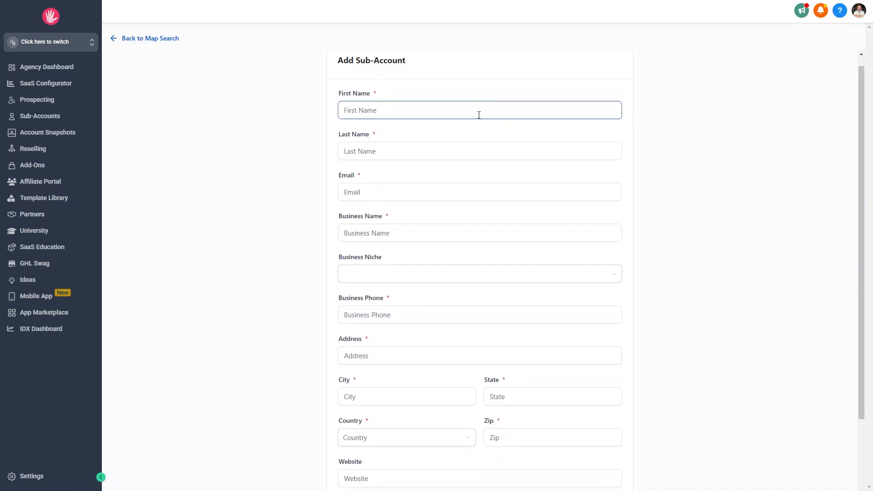
click(367, 111)
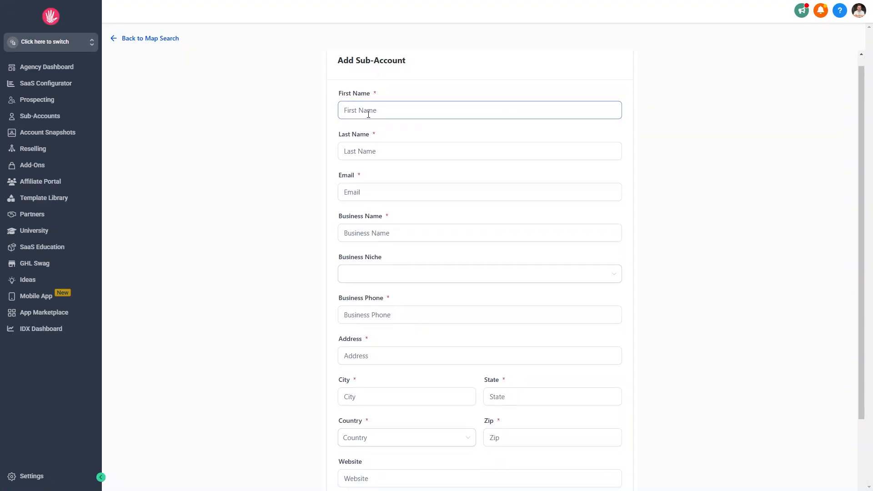
text(John)
key(Tab)
text(Doe)
key(Tab)
text(john)
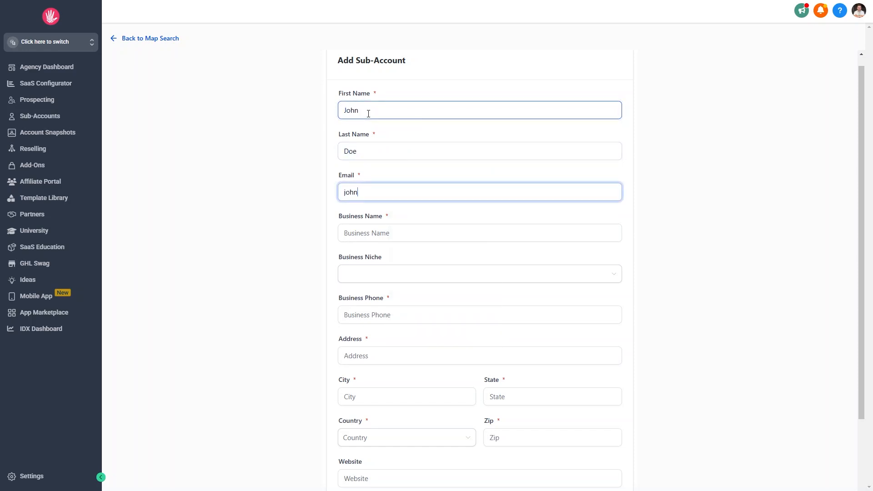
key(BackSpace)
- Enter business name Bakery One, choose the Bakery niche and add the business phone
key(Tab)
text(Ba)
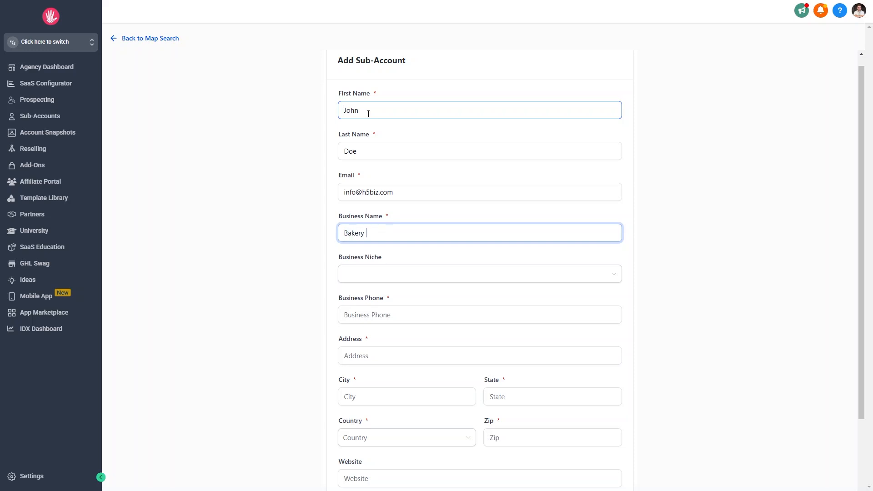
key(Tab)
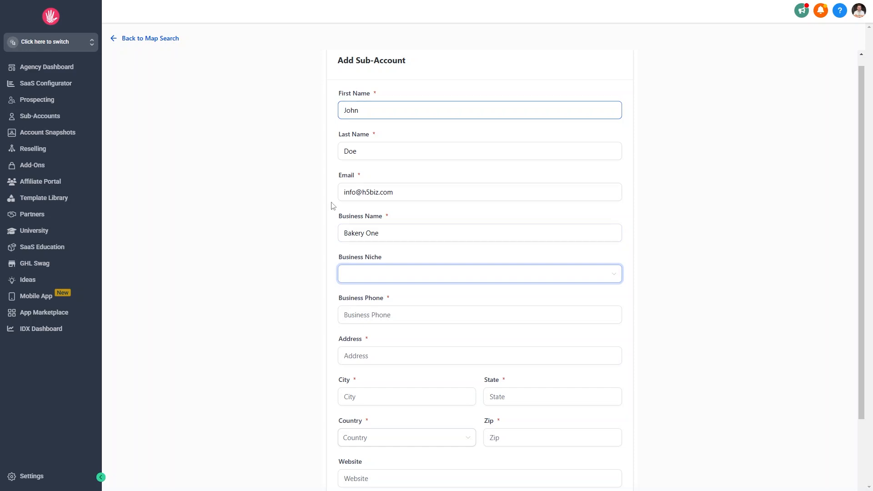
click(433, 279)
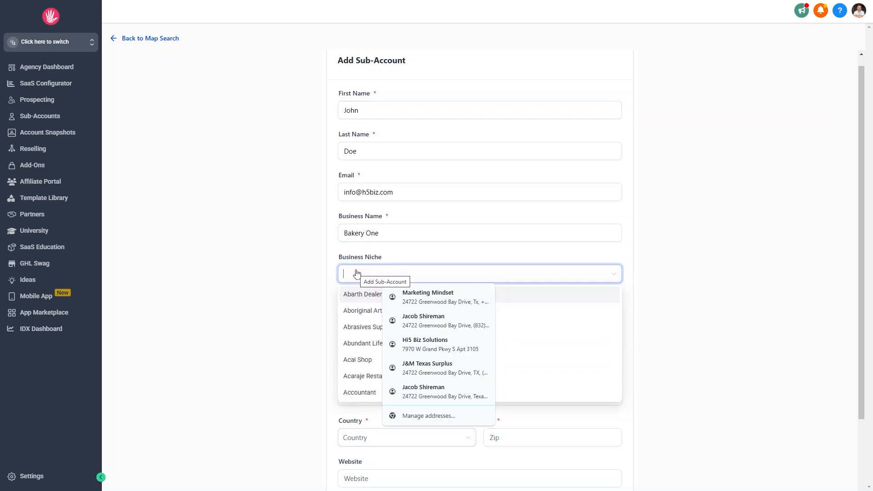
text(baker)
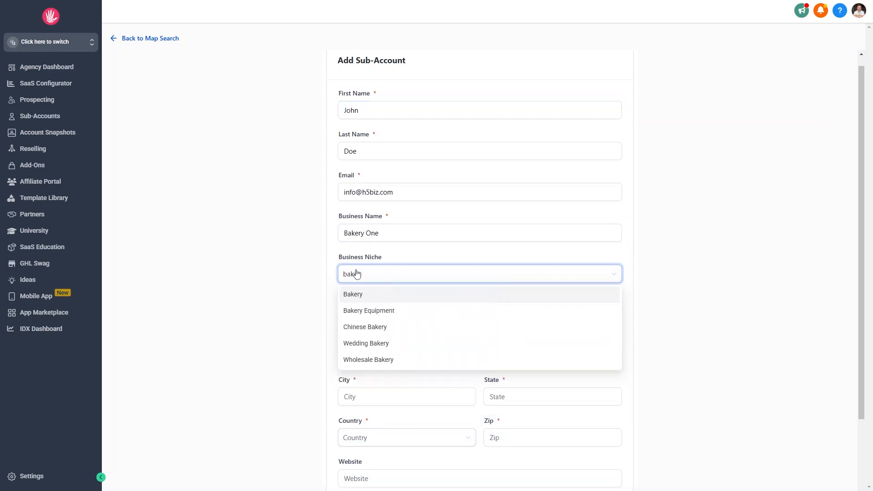
click(350, 298)
scroll(676, 287, down, 1)
scroll(676, 288, down, 2)
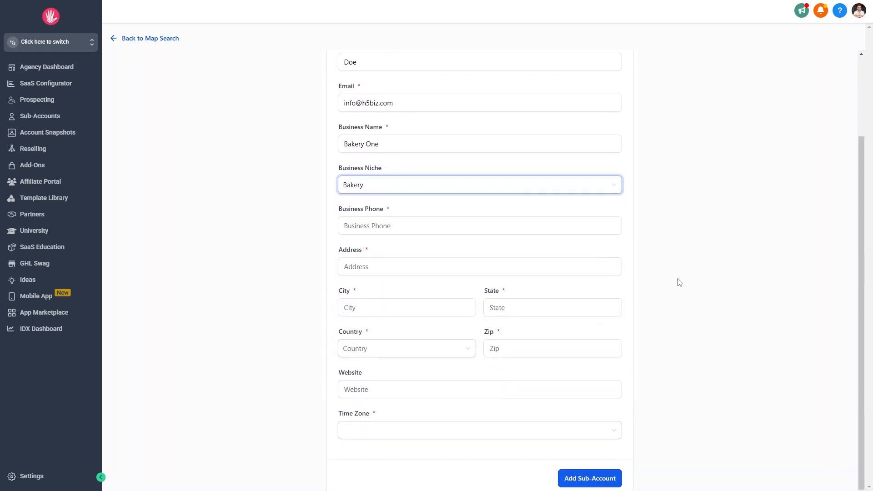
key(Tab)
text(555)
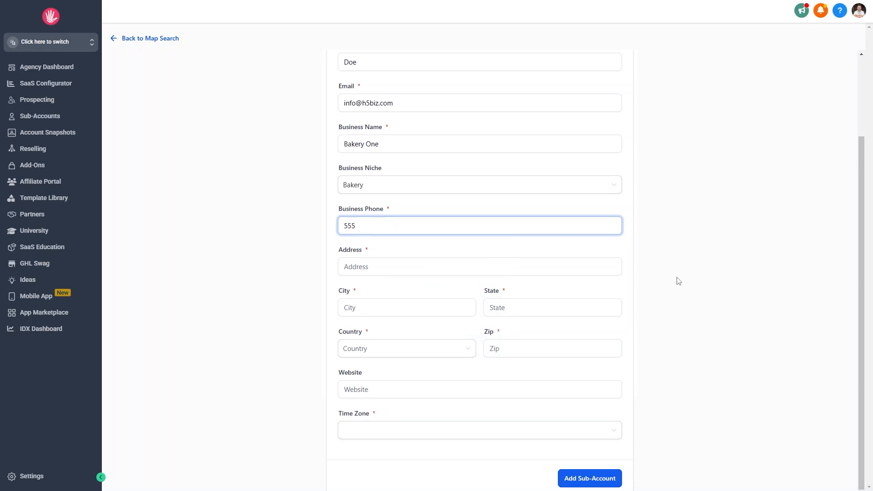
text(9108660)
- Enter the business street address, city, state, United States as country, and zip code
click(432, 262)
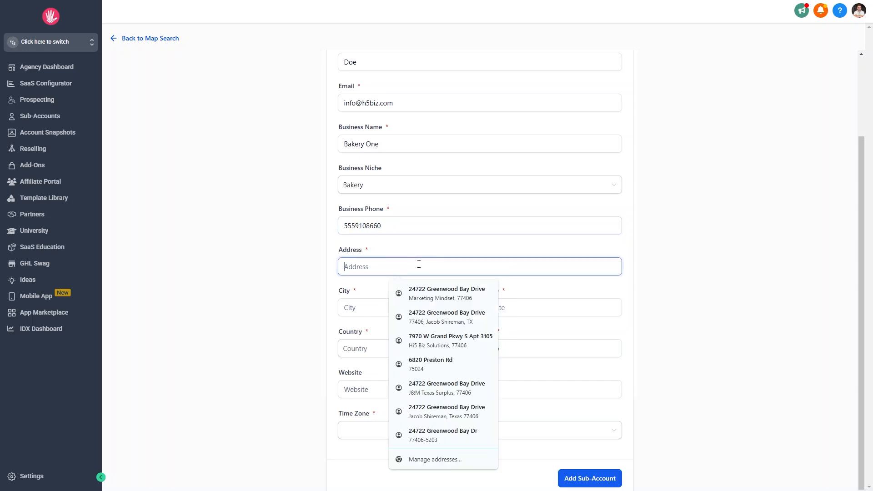
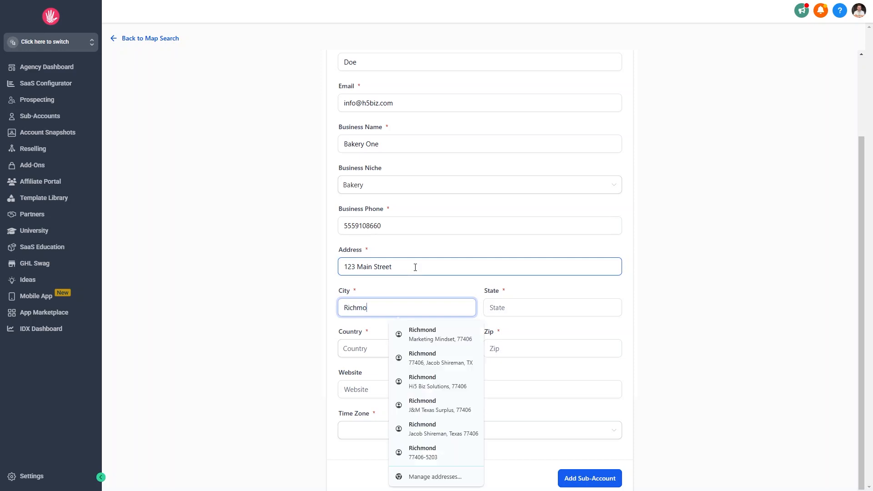
key(Tab)
key(Tab)
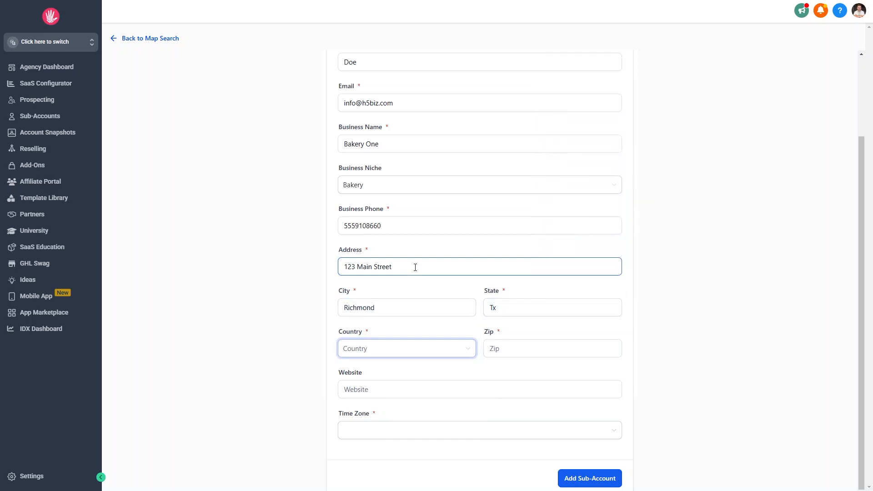
click(421, 350)
text(unite)
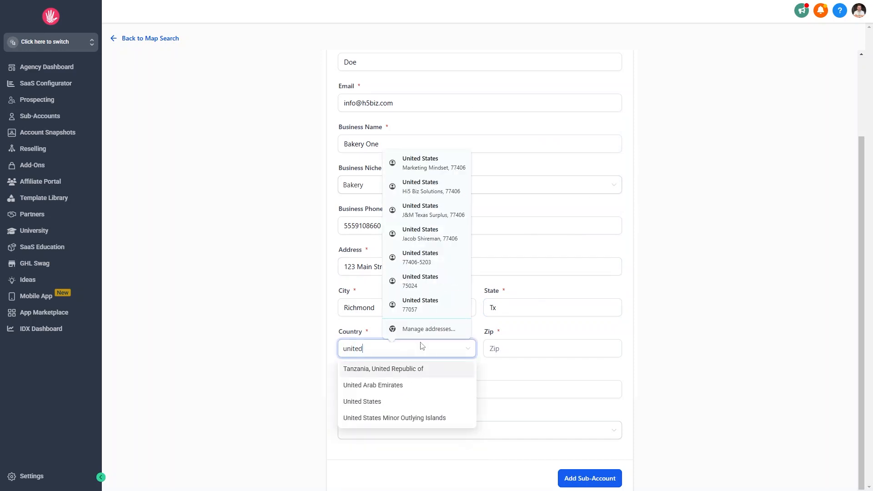
text(d)
click(380, 403)
click(538, 349)
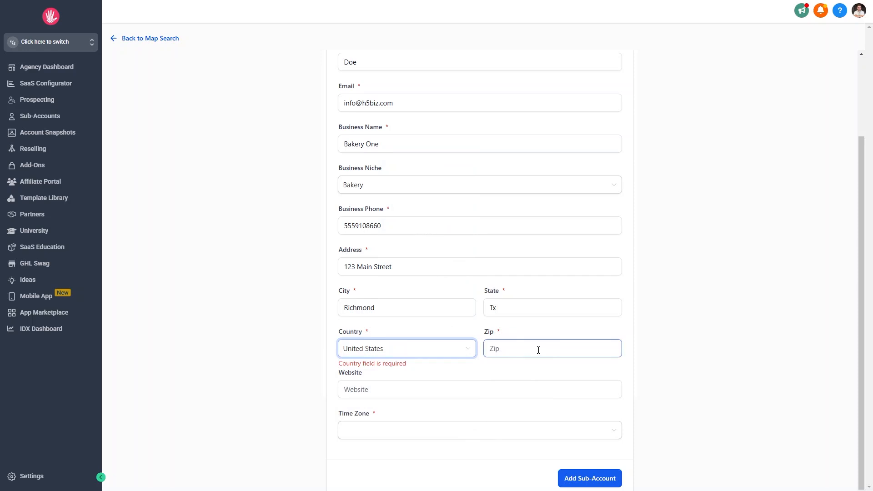
text(77406)
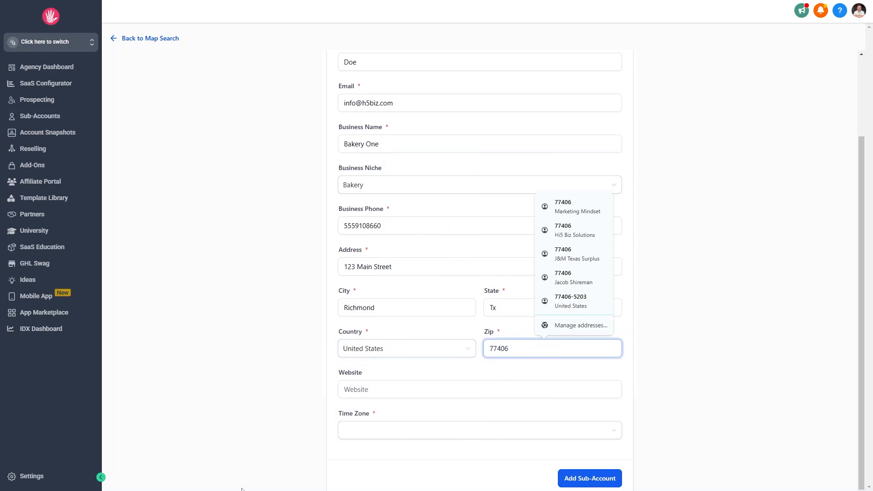
- Set the time zone to GMT-06:00 America/Chicago (CST) and create the sub-account
click(404, 387)
click(401, 429)
scroll(495, 324, down, 5)
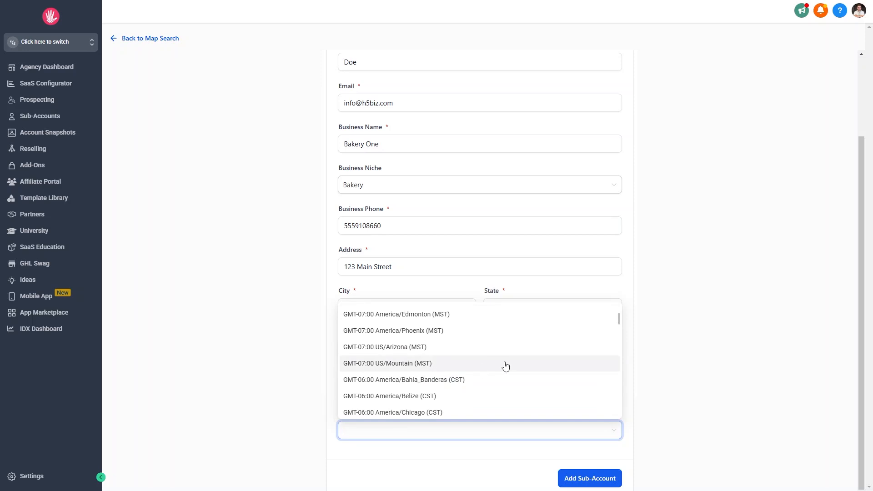
click(412, 413)
click(609, 483)
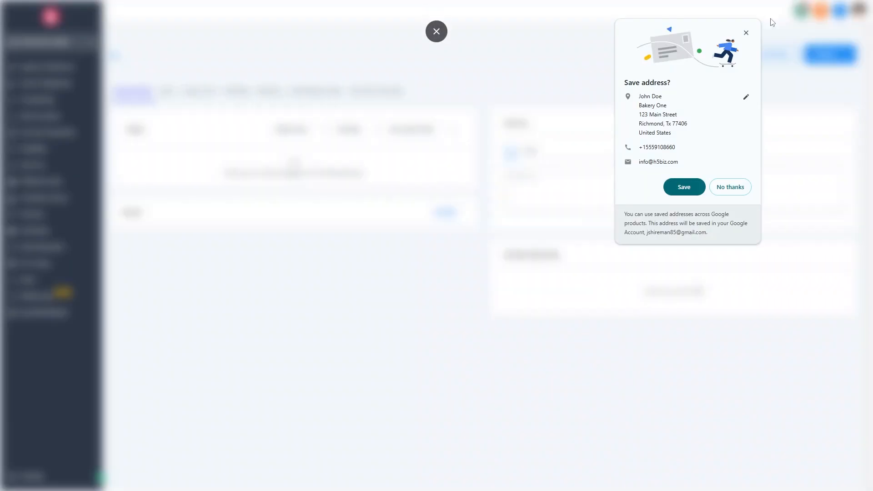
- Decline Chrome's save-address prompt and go to Bakery One's SaaS tab
click(732, 188)
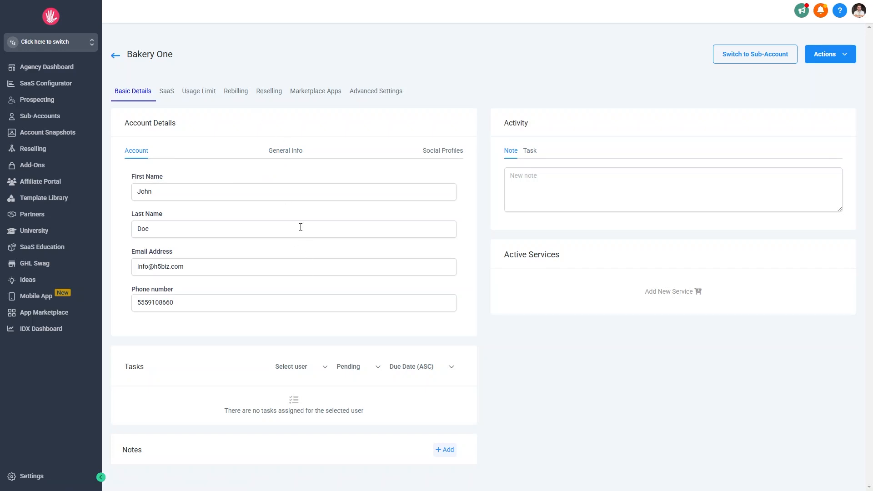
click(167, 91)
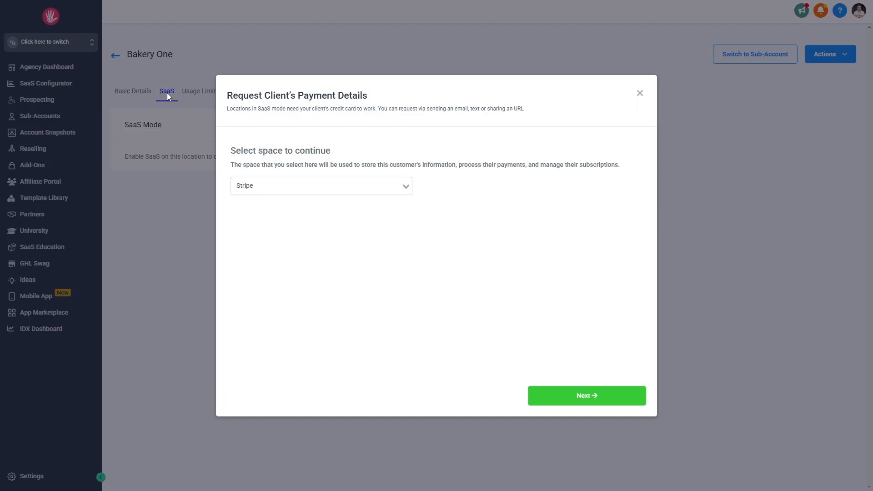
- Close the Request Client's Payment Details dialog
click(640, 94)
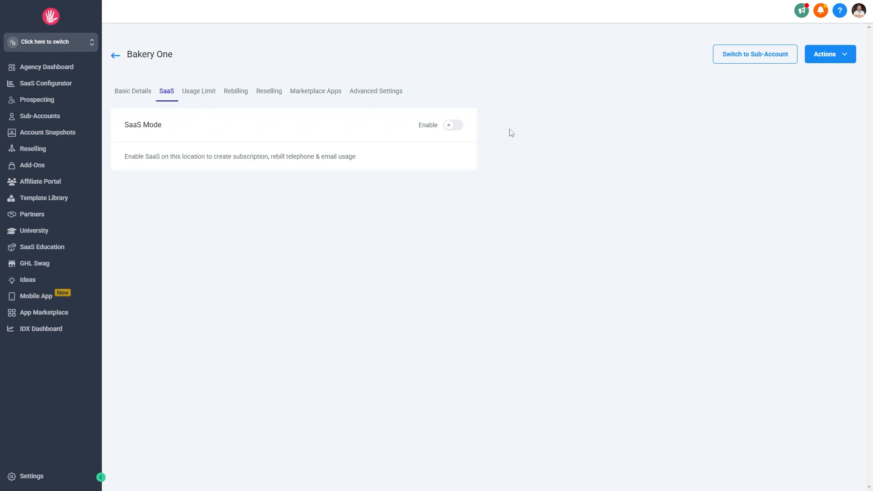
- Step through Bakery One's Usage Limit, Rebilling and Reselling tabs
click(184, 92)
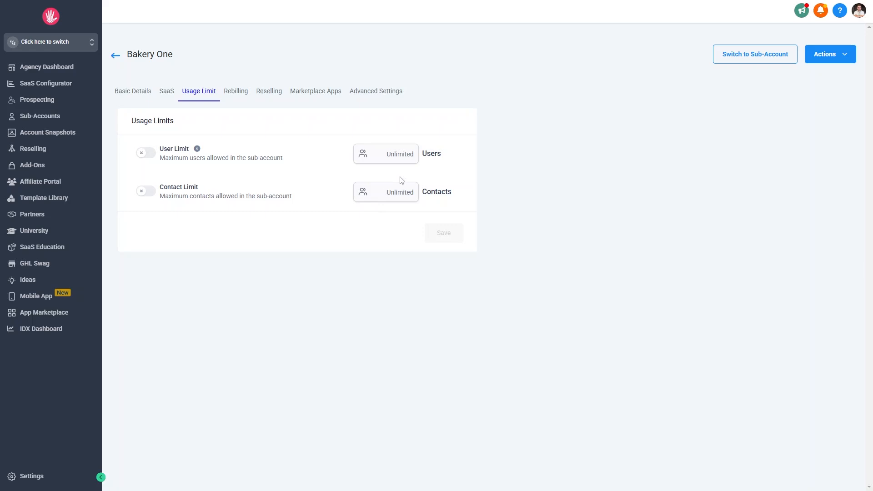
click(234, 95)
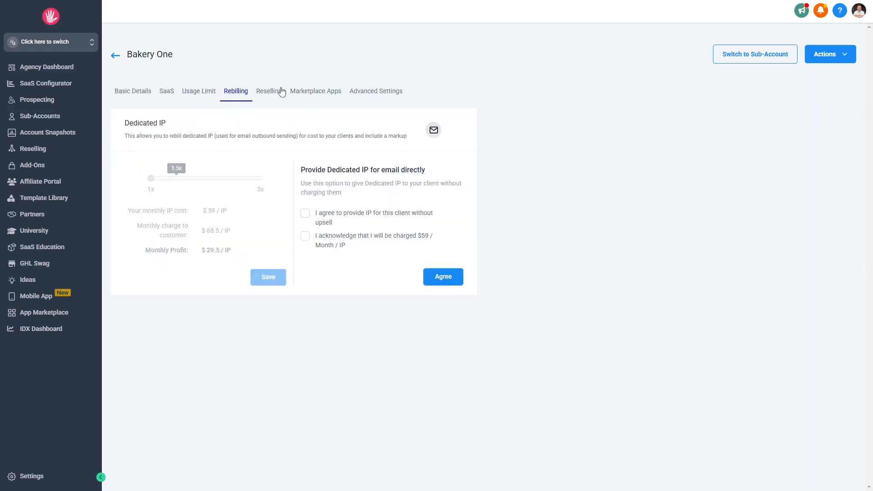
click(269, 92)
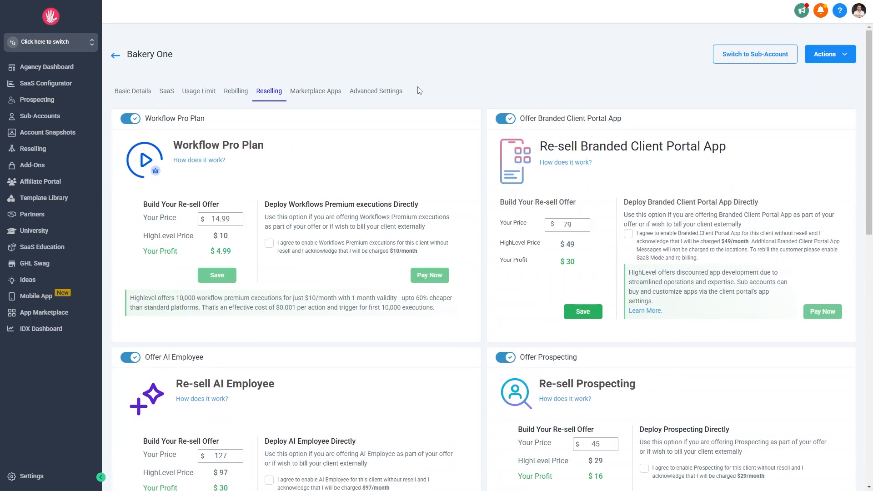
- Flip between Marketplace Apps, Rebilling and Reselling, scrolling the reselling offers
click(315, 93)
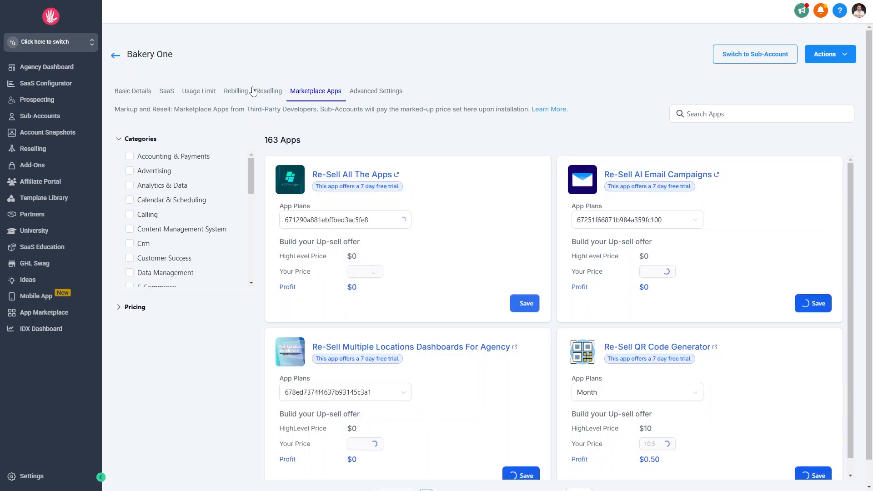
click(238, 92)
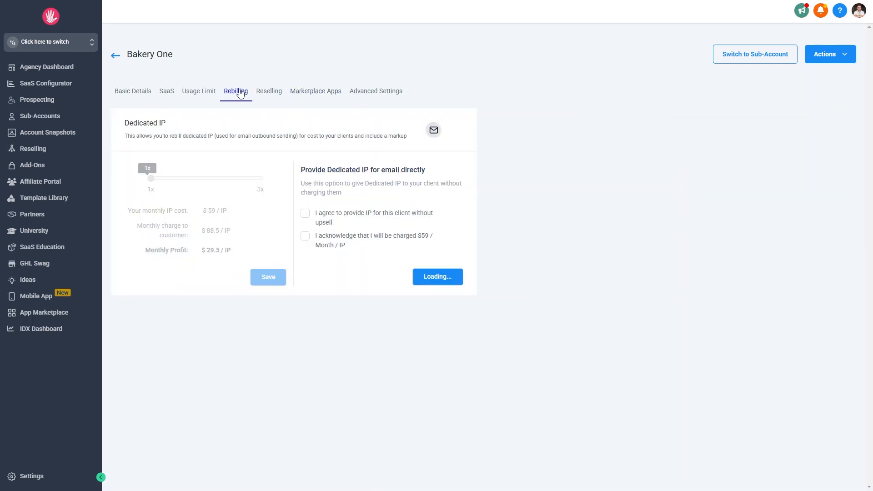
click(268, 92)
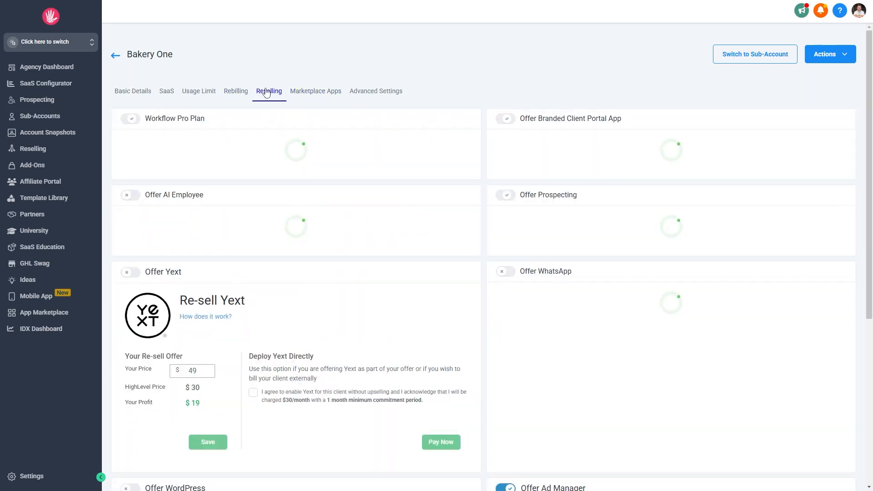
scroll(298, 157, down, 1)
scroll(298, 157, down, 6)
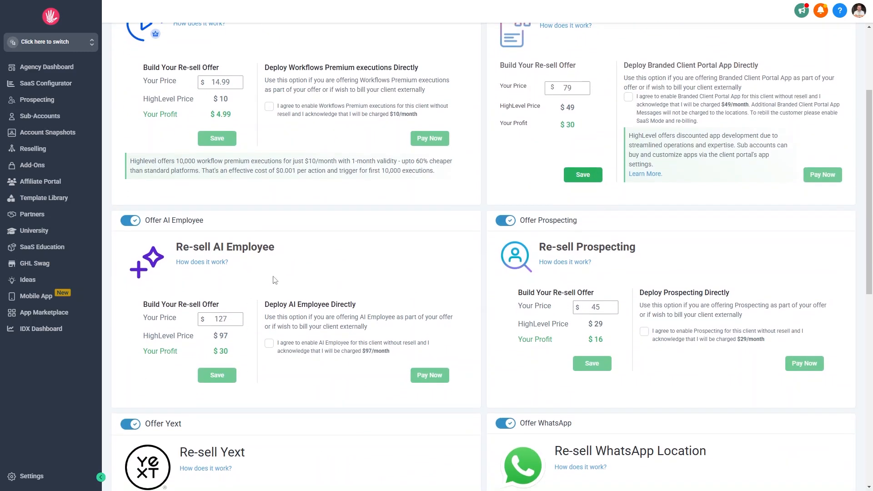
scroll(275, 278, up, 7)
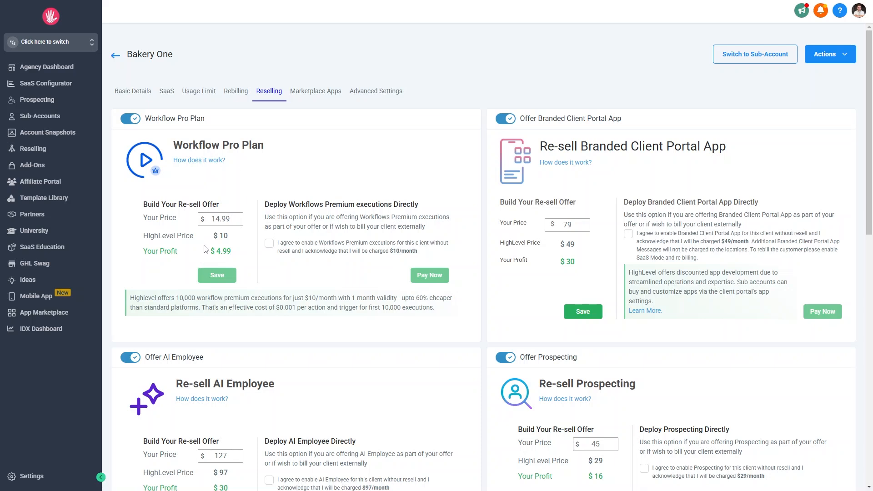
- Highlight the Workflow Pro Plan pricing, review the offers, and return to Marketplace Apps
drag(204, 218, 285, 227)
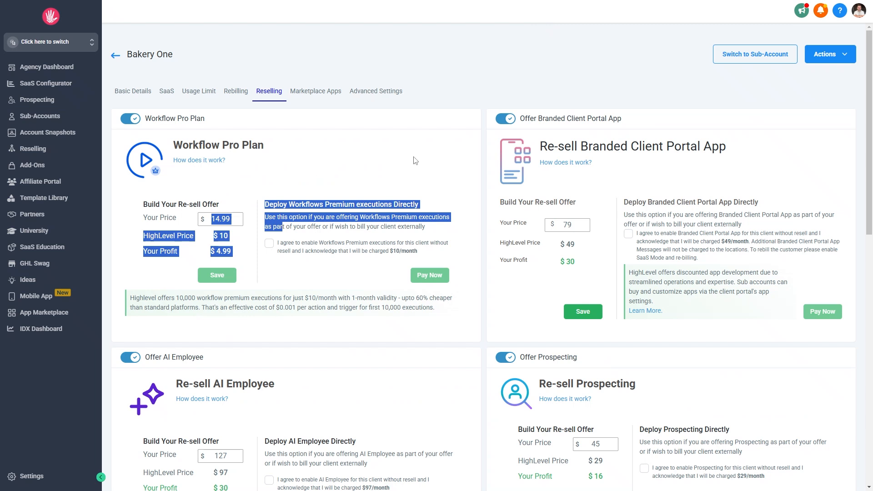
click(280, 274)
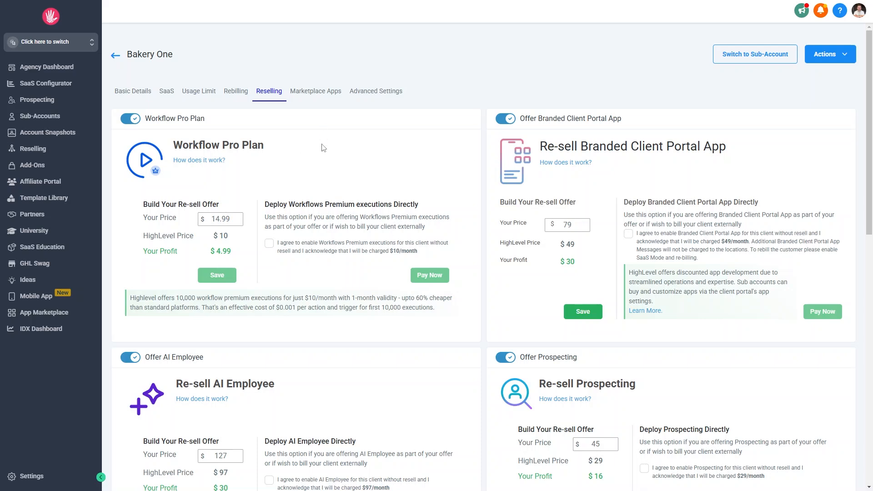
scroll(329, 140, down, 1)
scroll(329, 141, down, 1)
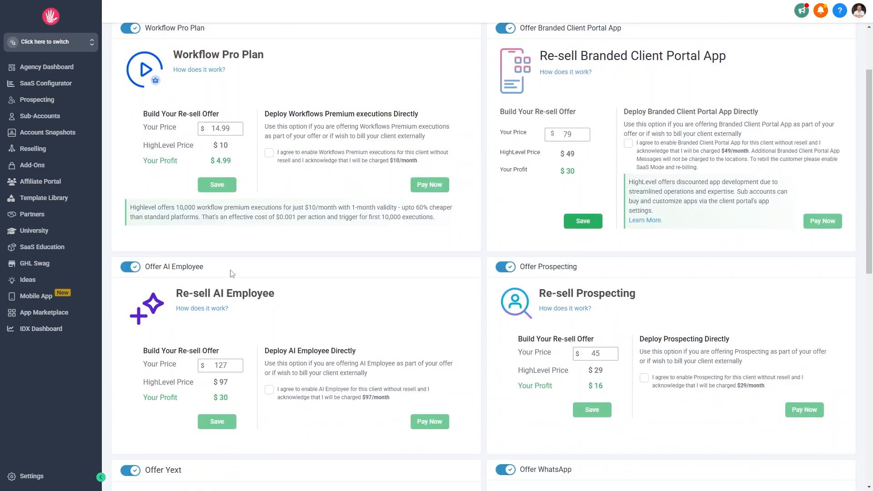
scroll(248, 252, up, 2)
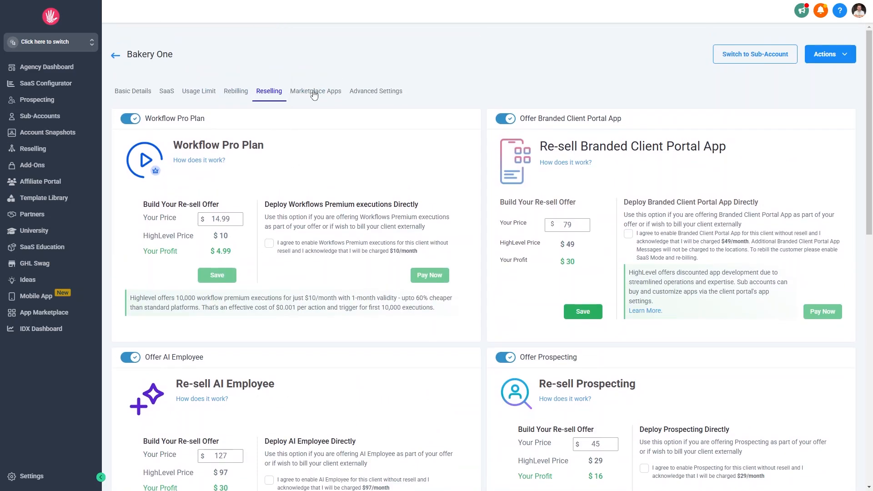
click(314, 94)
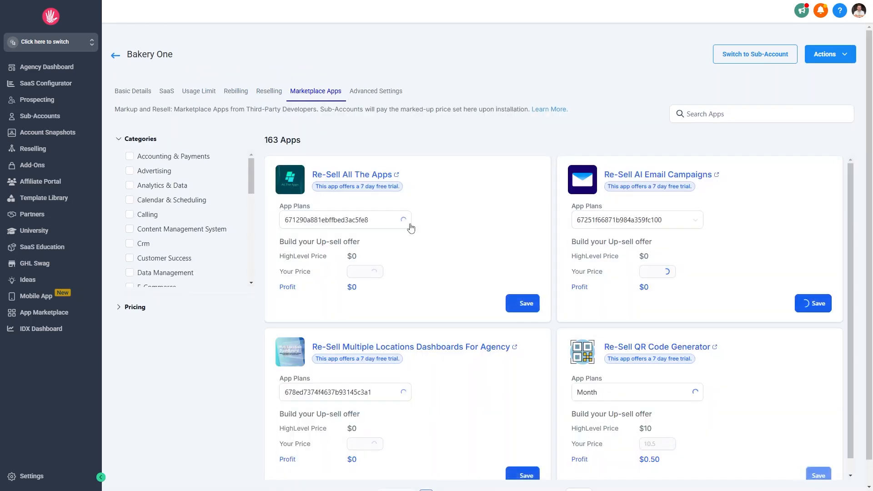
- Review the Advanced Settings email limits (250 now, 15000/day later) and open the Actions dropdown
click(377, 92)
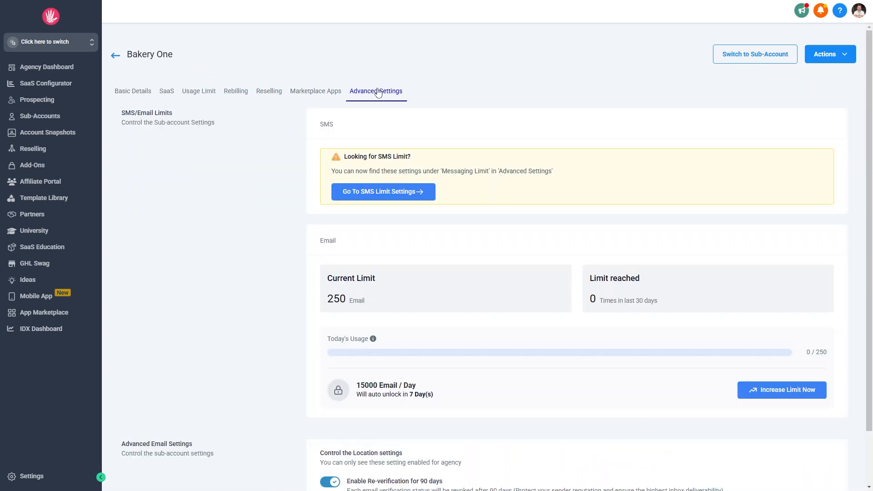
scroll(435, 143, down, 2)
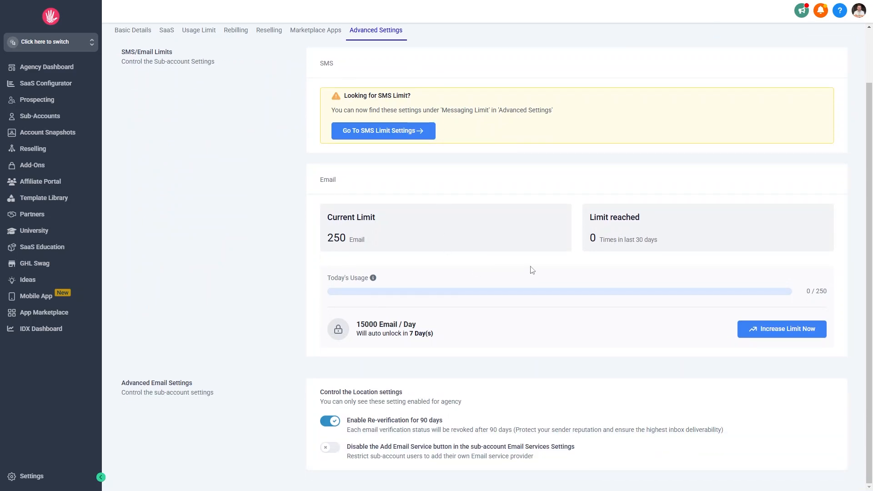
scroll(531, 270, up, 2)
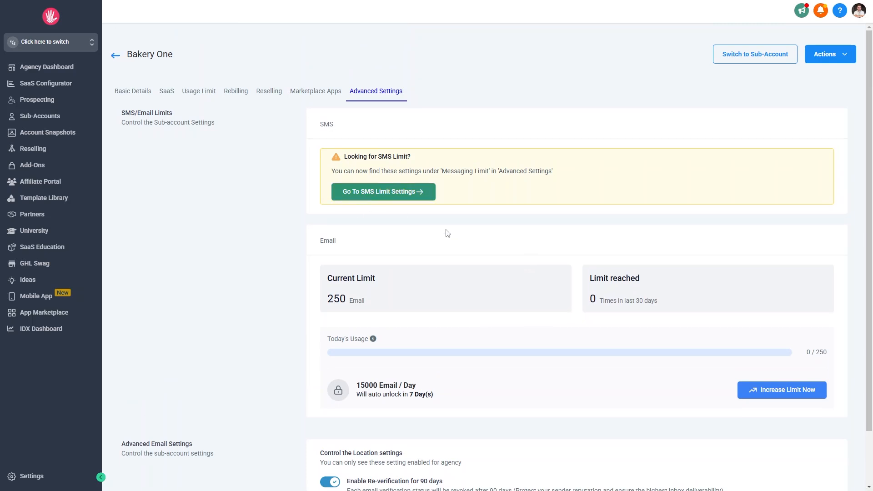
scroll(460, 232, down, 1)
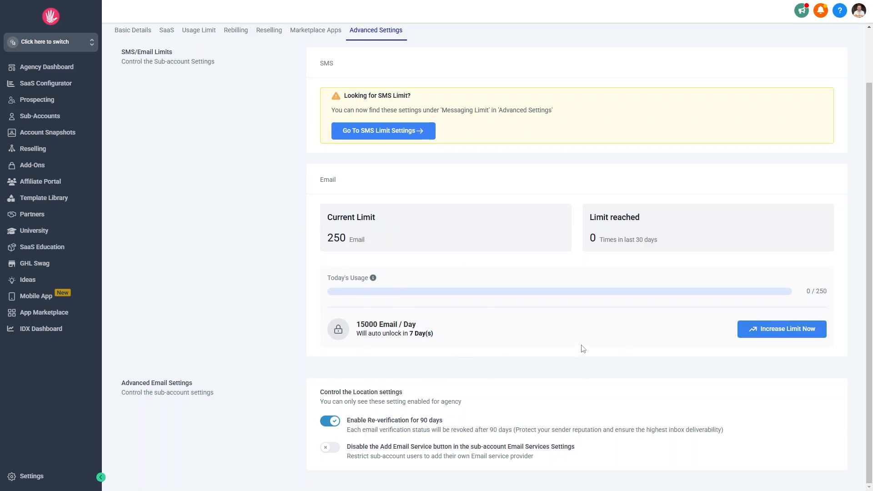
click(49, 167)
scroll(278, 318, up, 2)
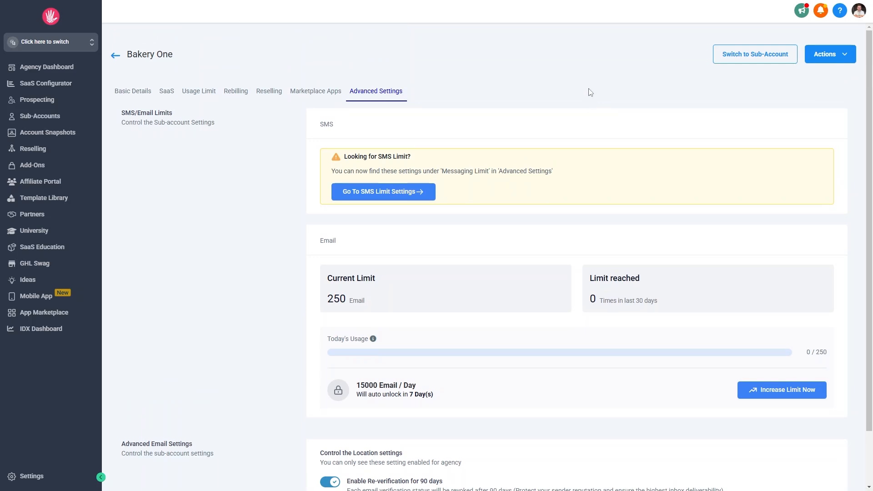
click(853, 59)
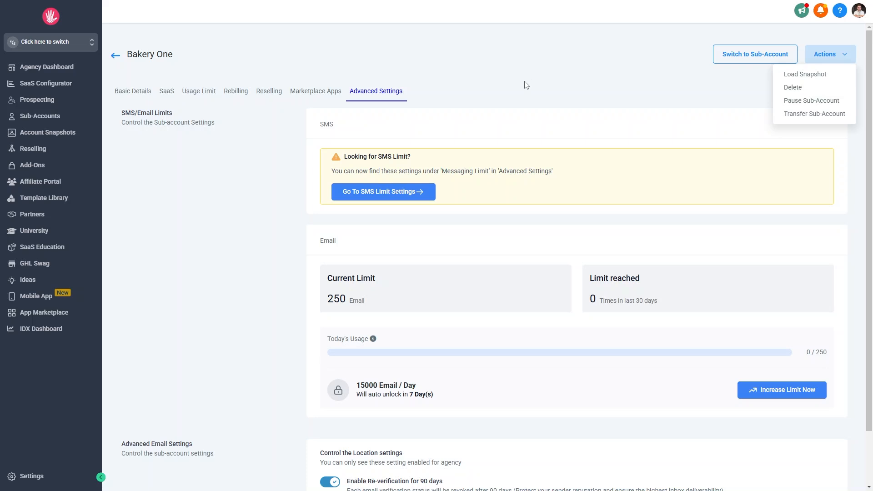
scroll(525, 85, down, 1)
scroll(453, 115, up, 1)
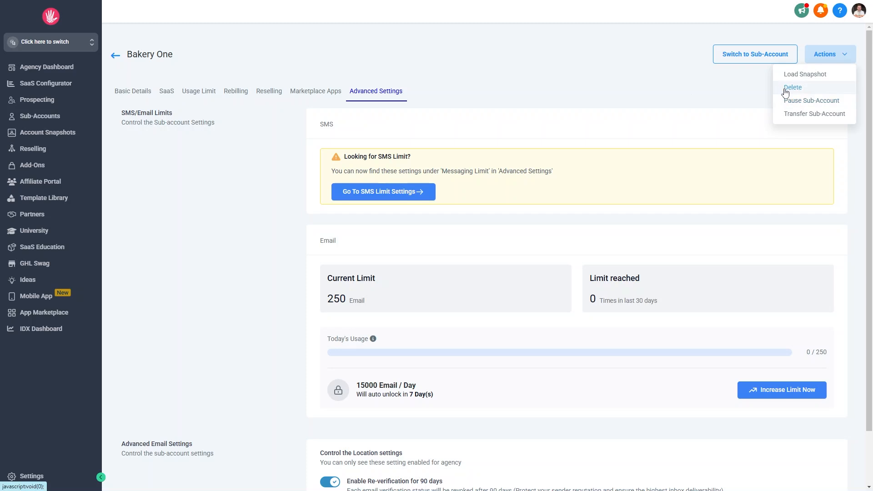
click(799, 114)
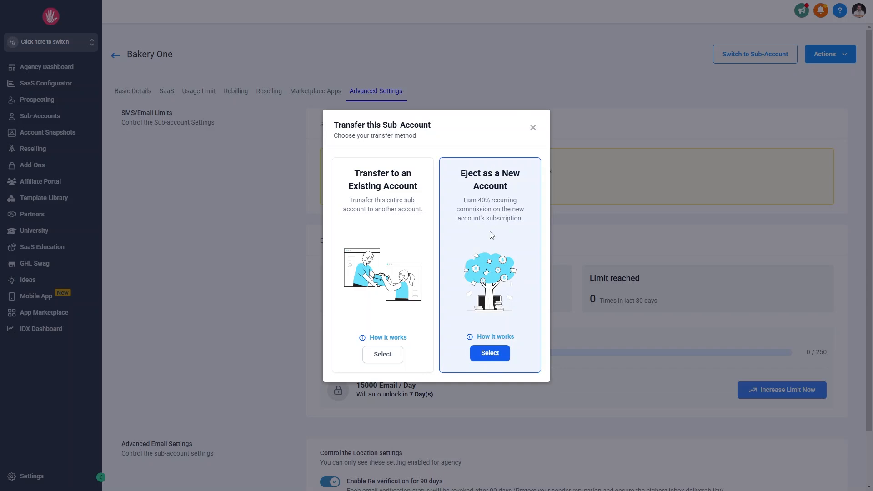
drag(463, 201, 523, 203)
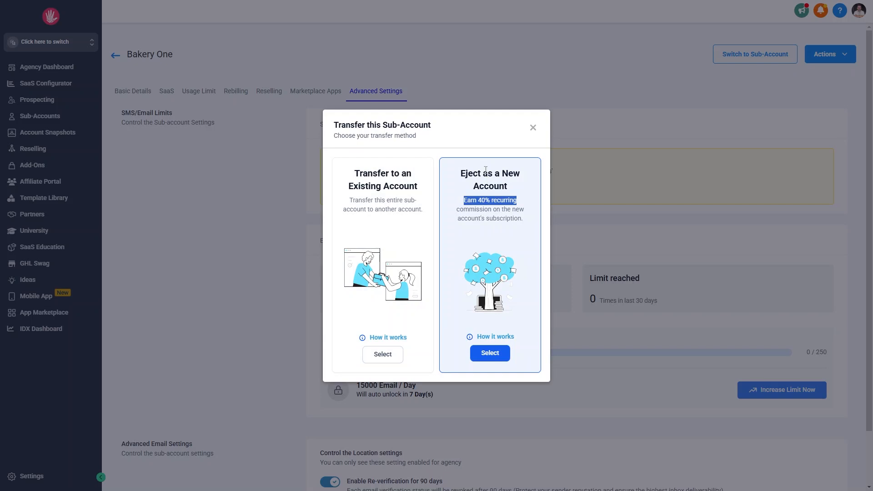
click(534, 129)
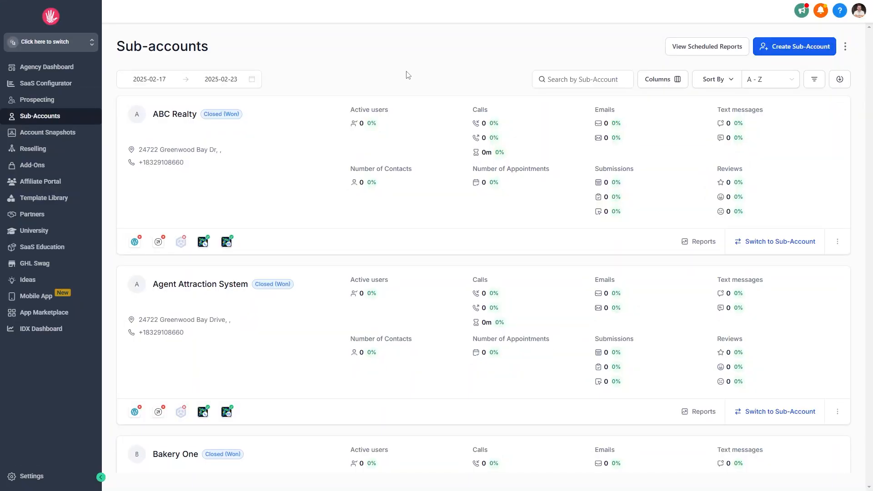
- Scroll through the Sub-accounts list
scroll(319, 461, down, 4)
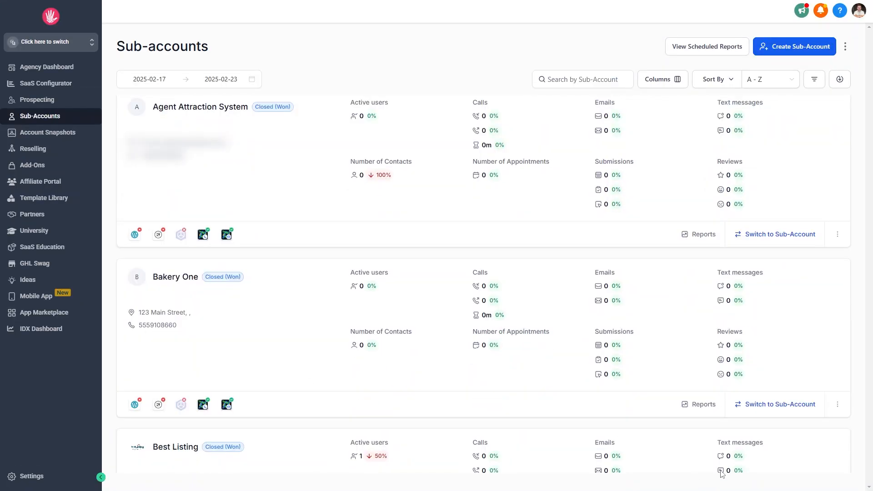
scroll(431, 323, up, 2)
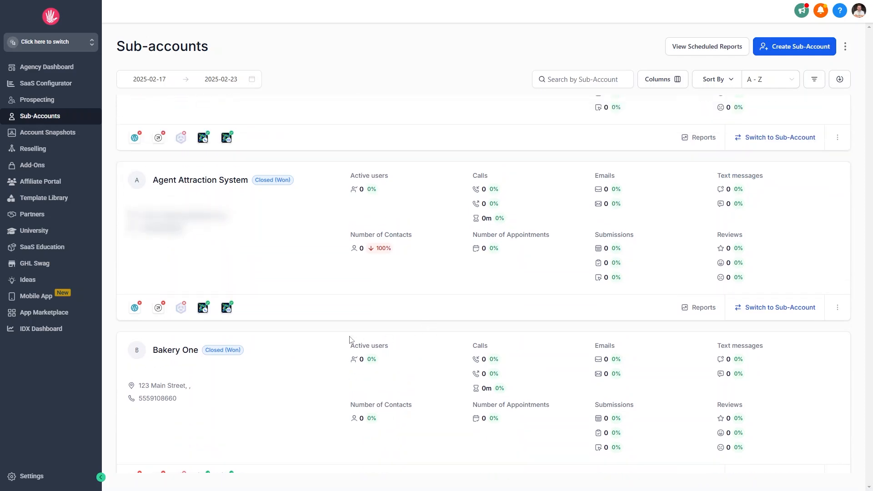
scroll(760, 340, down, 1)
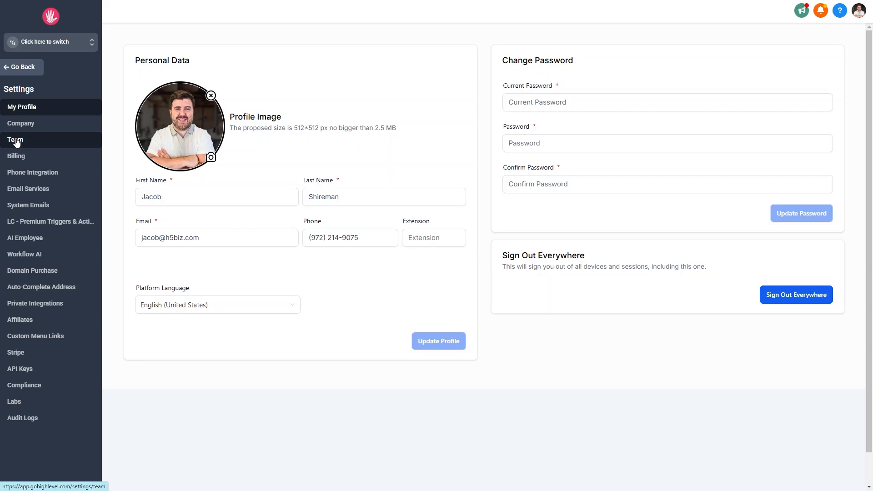
- Add a new team employee with the user's first name, last name and an e-mail address
click(15, 140)
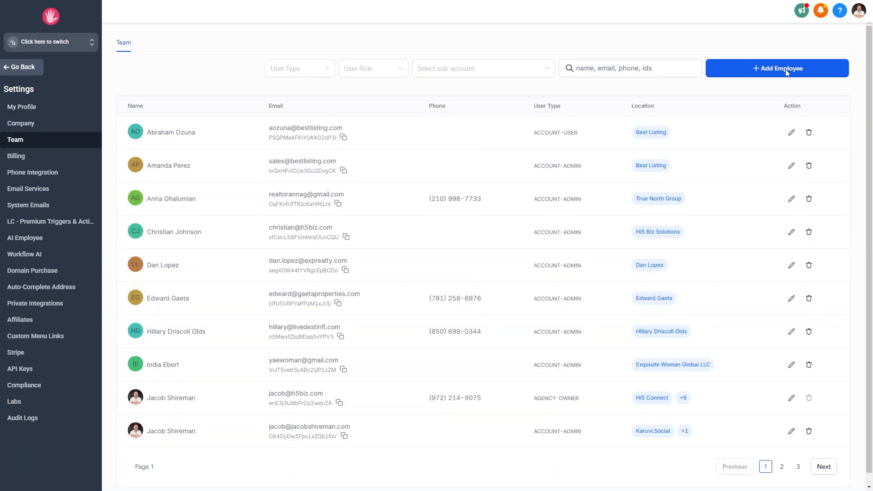
click(787, 73)
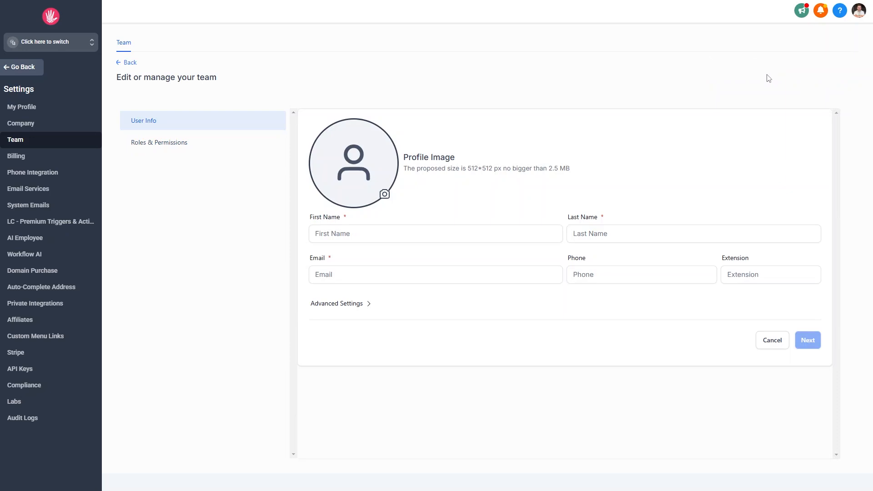
click(398, 235)
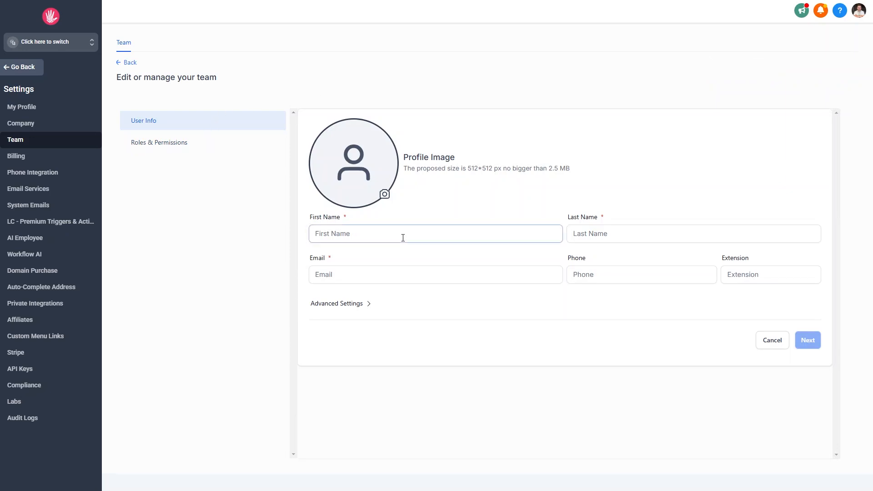
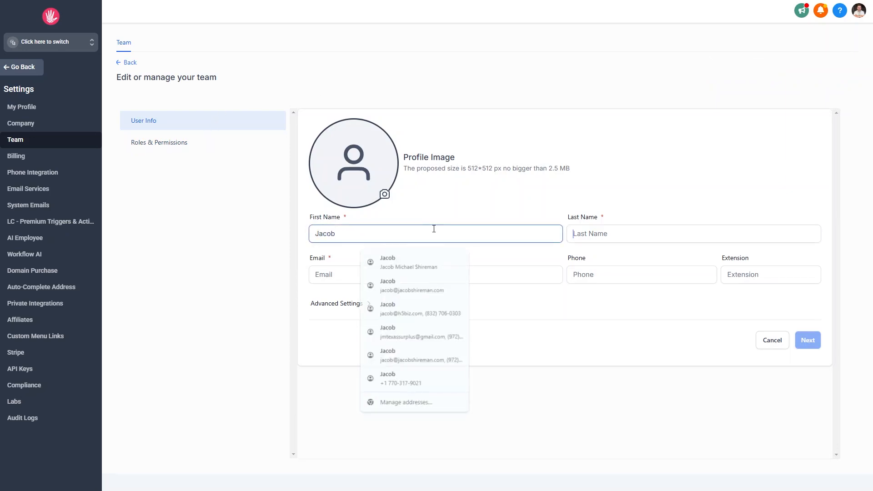
key(Tab)
key(Tab)
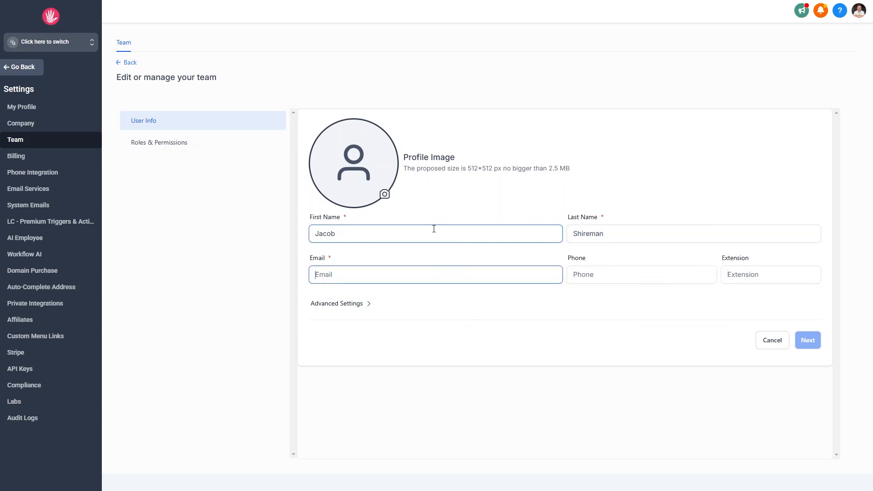
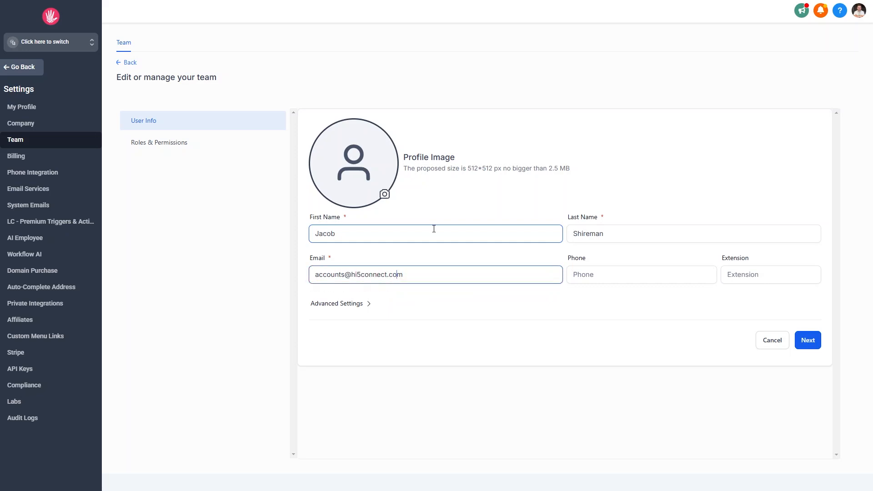
- Rework the e-mail's local part until an unused address is entered
key(shift+Left)
key(shift+Left)
key(shift+Left)
key(shift+Left)
key(shift+Left)
key(shift+Left)
key(shift+Left)
text(jacob)
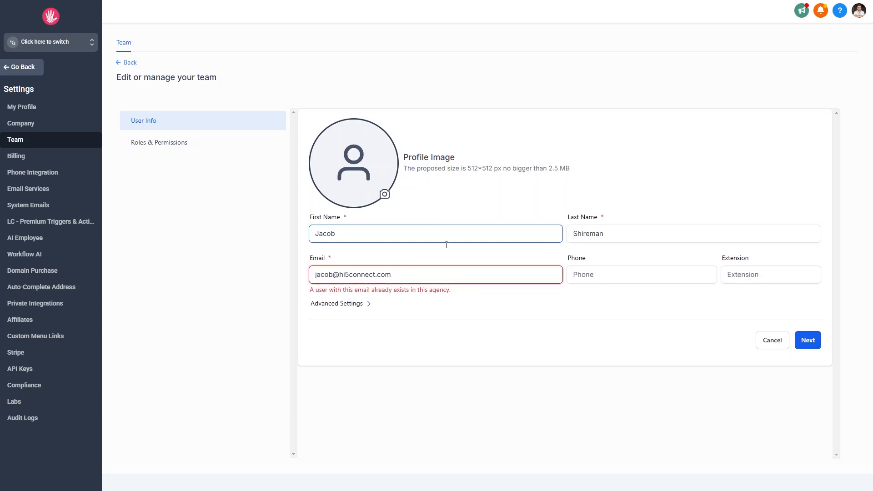
key(BackSpace)
key(BackSpace)
key(BackSpace)
key(BackSpace)
key(BackSpace)
text(support)
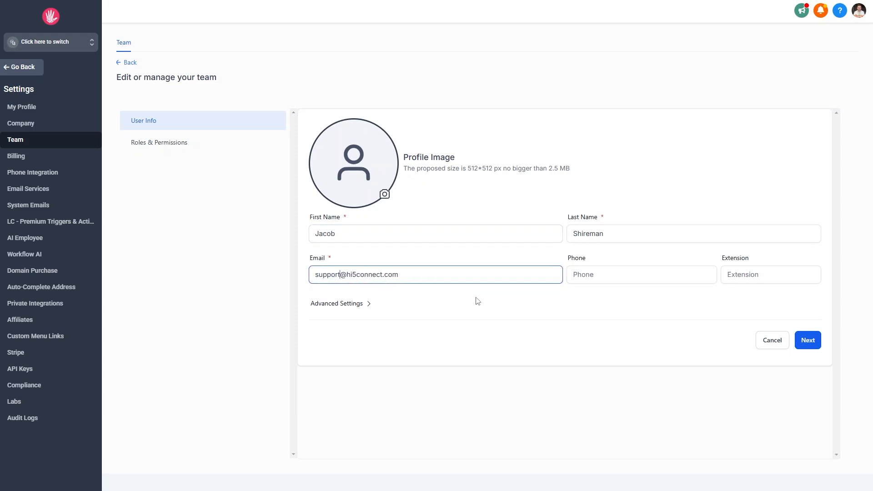
key(BackSpace)
key(BackSpace)
key(BackSpace)
key(BackSpace)
key(BackSpace)
key(BackSpace)
key(BackSpace)
text(account)
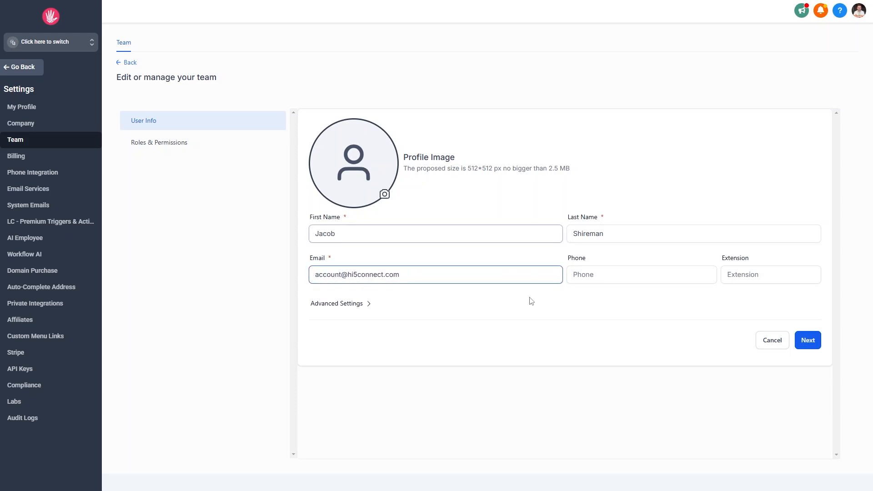
- Toggle the Advanced Settings password option and open Roles & Permissions' user type list
click(513, 306)
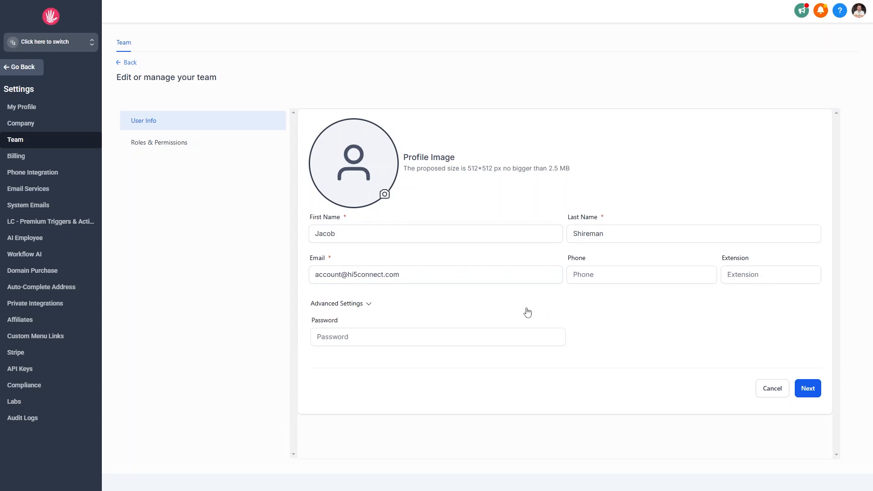
click(653, 270)
click(464, 341)
click(362, 304)
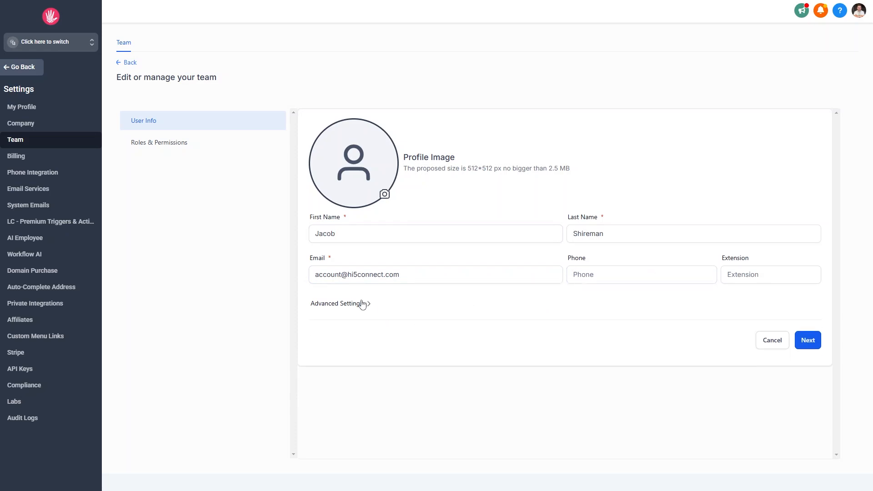
click(181, 150)
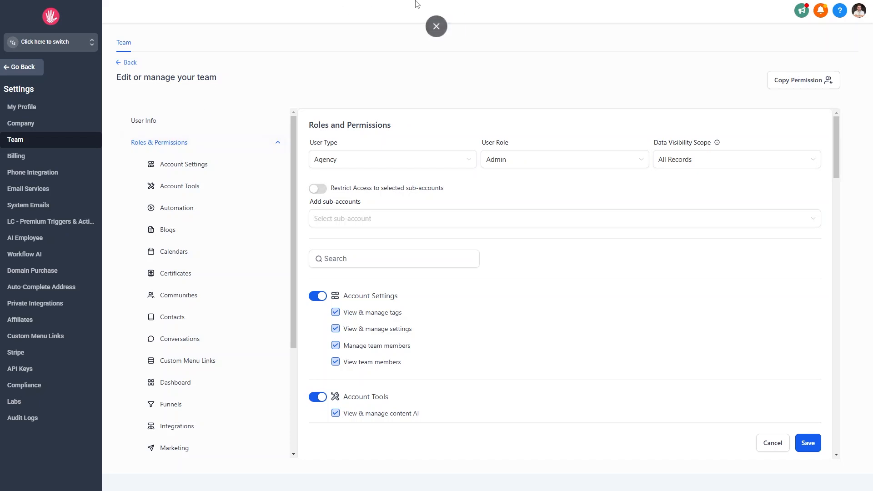
click(369, 161)
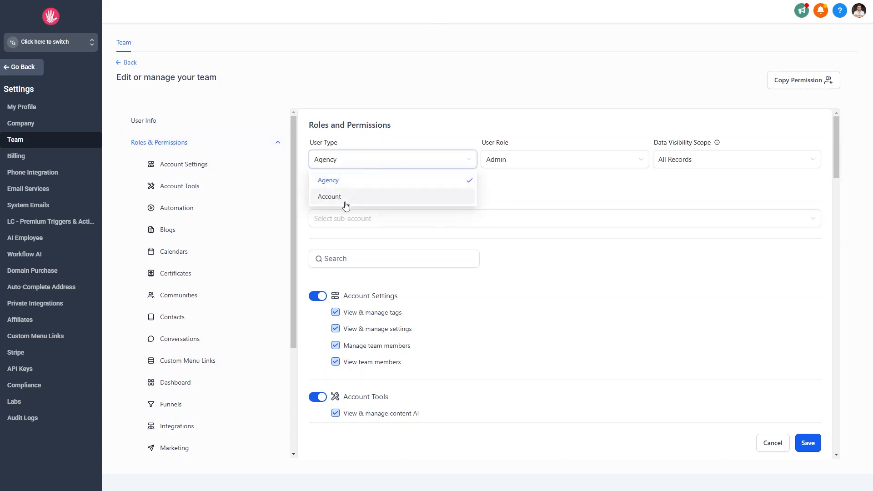
- Set the new user's User Type to Account, keeping the User Role as Admin
click(373, 181)
click(383, 162)
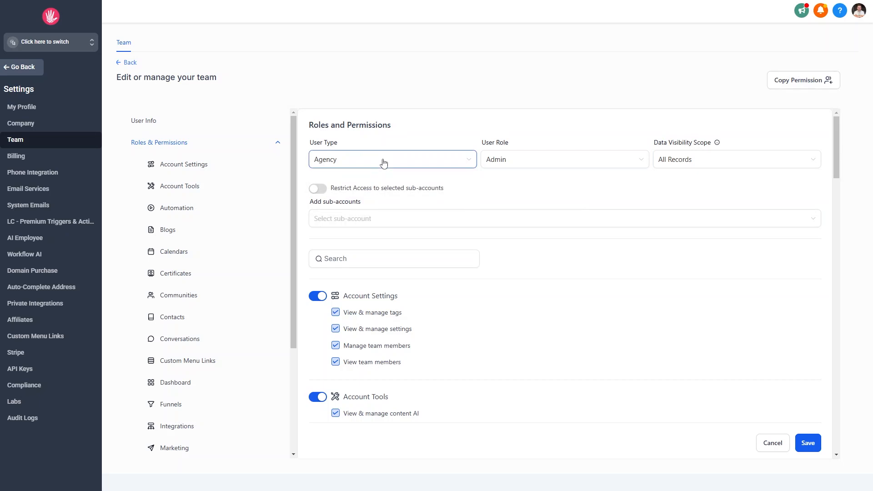
click(364, 197)
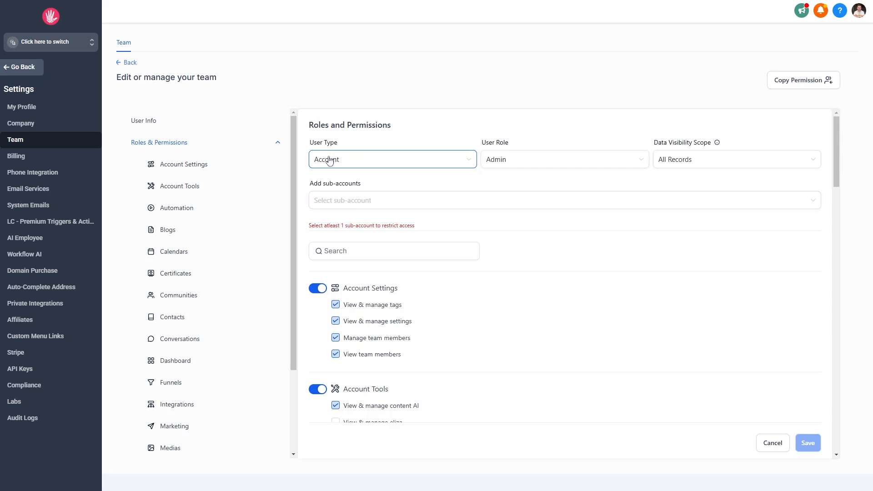
click(359, 166)
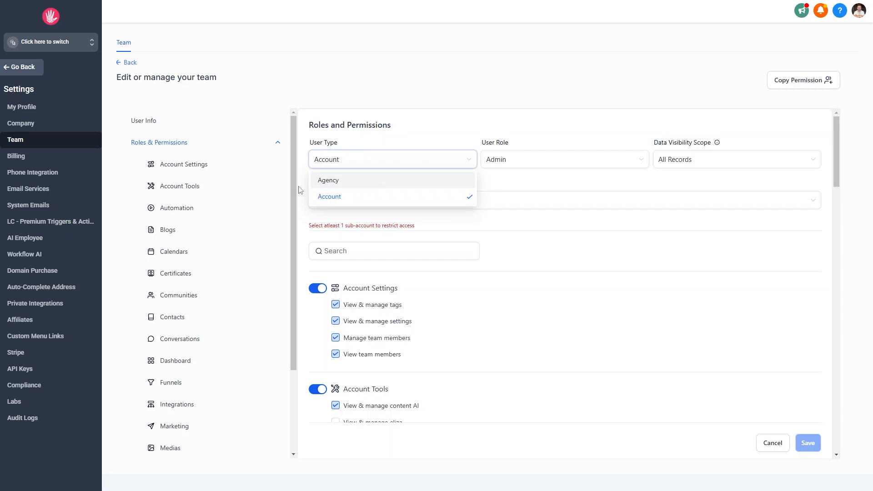
click(525, 158)
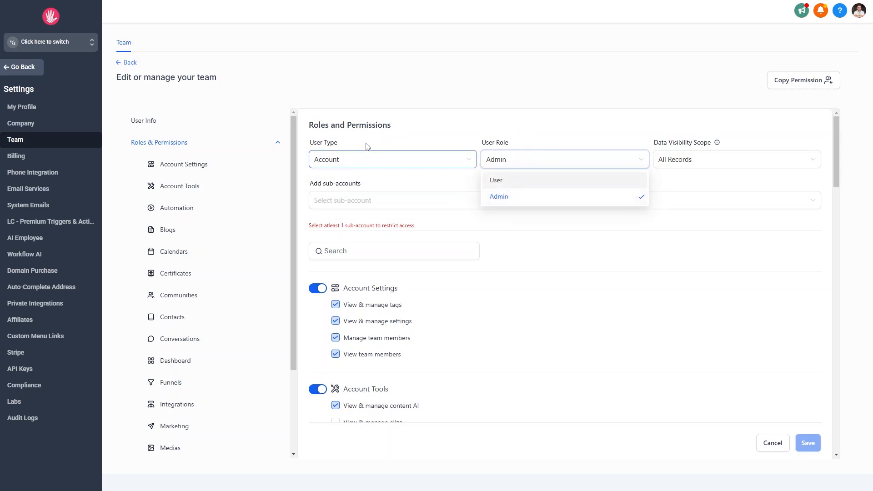
click(532, 131)
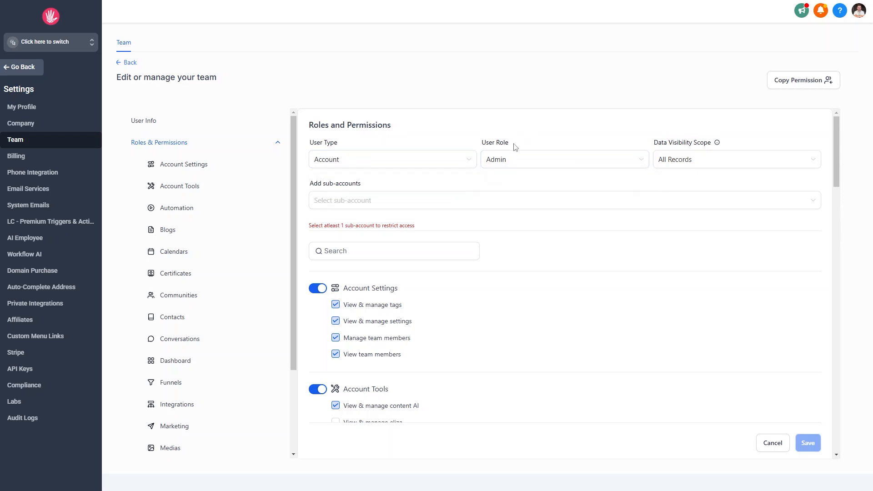
click(440, 165)
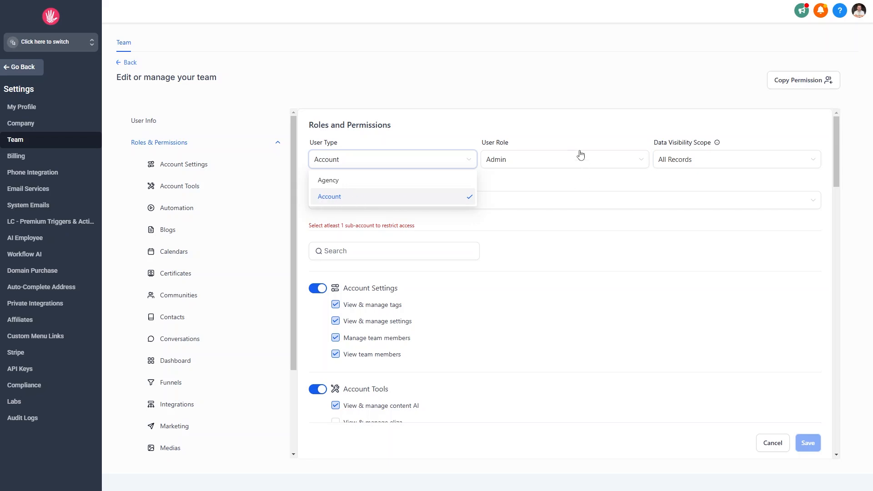
click(559, 132)
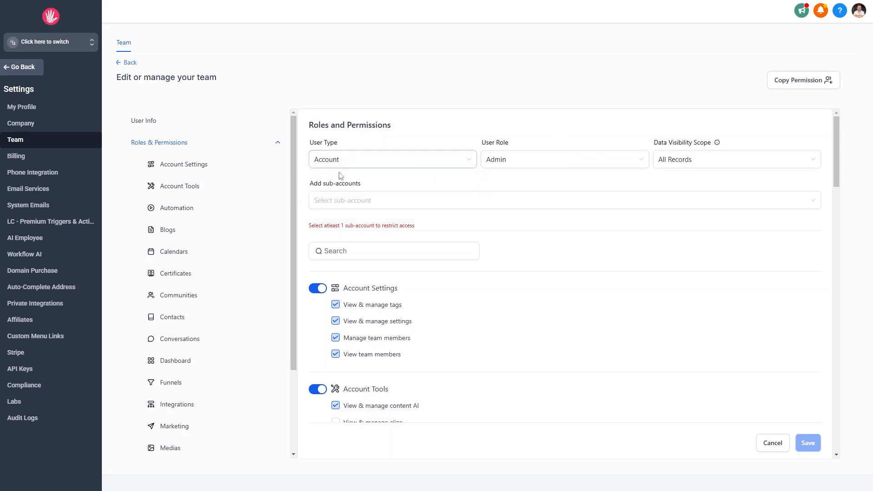
- Add Bakery One as the user's only accessible sub-account
click(335, 208)
click(335, 254)
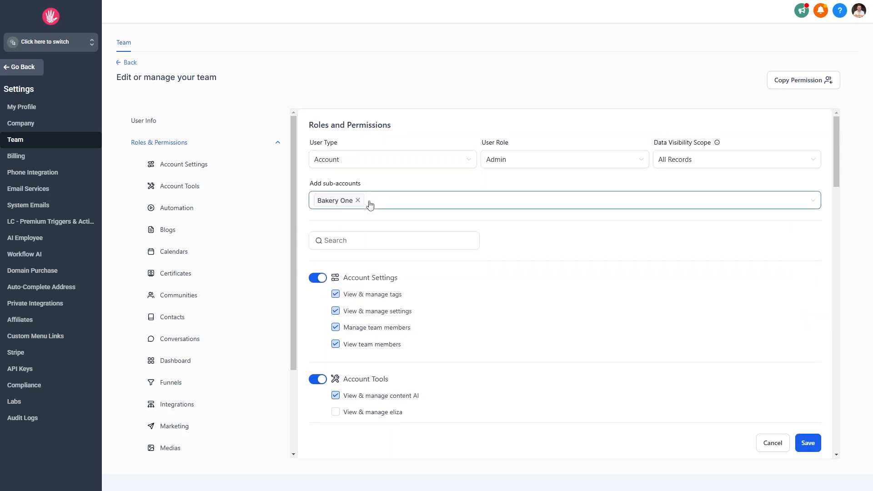
click(526, 157)
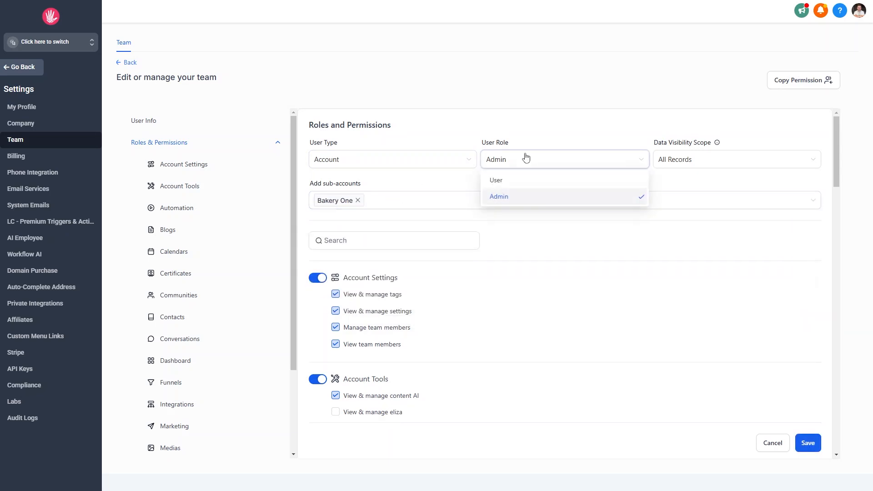
- Keep Admin as the role and switch off the Communities and Memberships permissions
click(526, 157)
scroll(456, 302, down, 5)
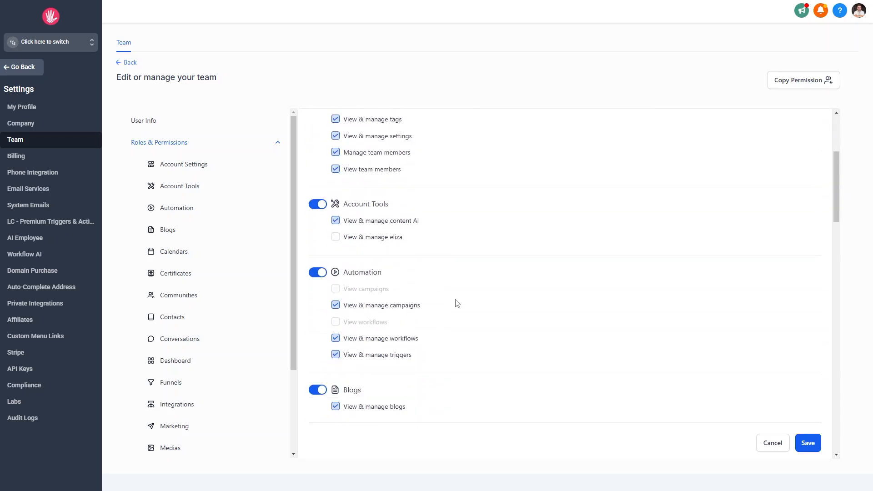
scroll(457, 303, down, 5)
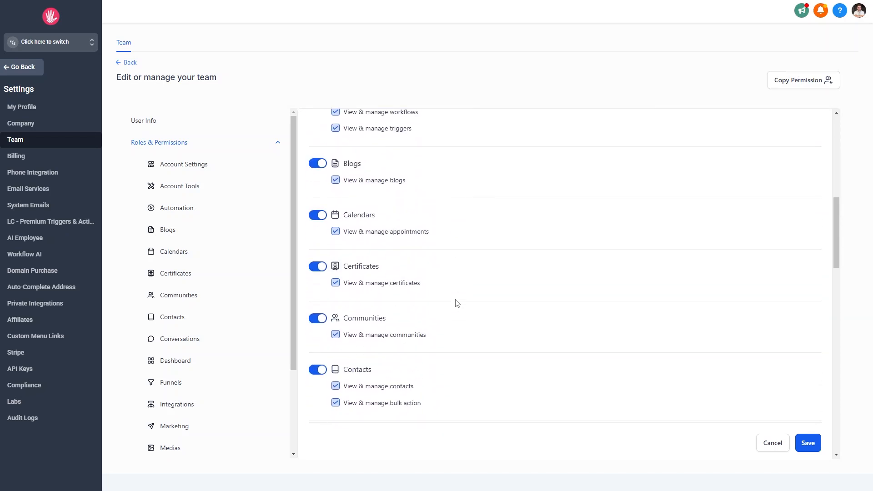
scroll(455, 302, down, 4)
scroll(455, 302, up, 2)
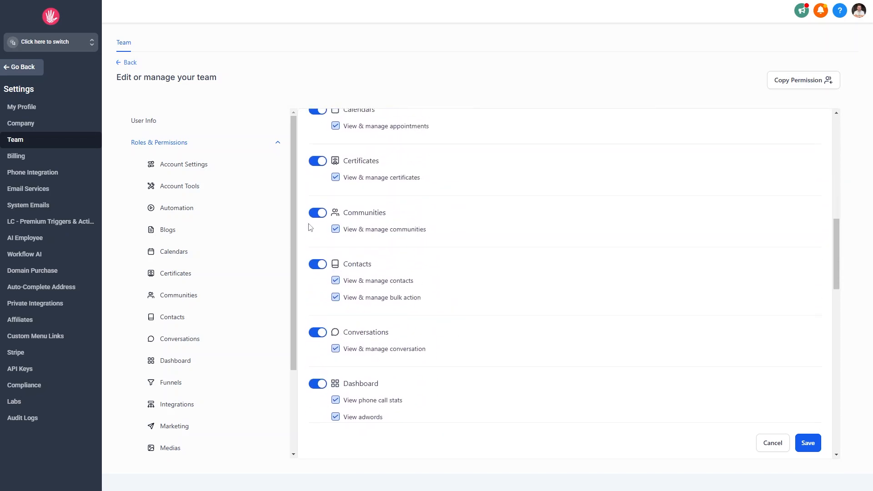
click(321, 218)
scroll(454, 312, down, 3)
scroll(455, 312, down, 8)
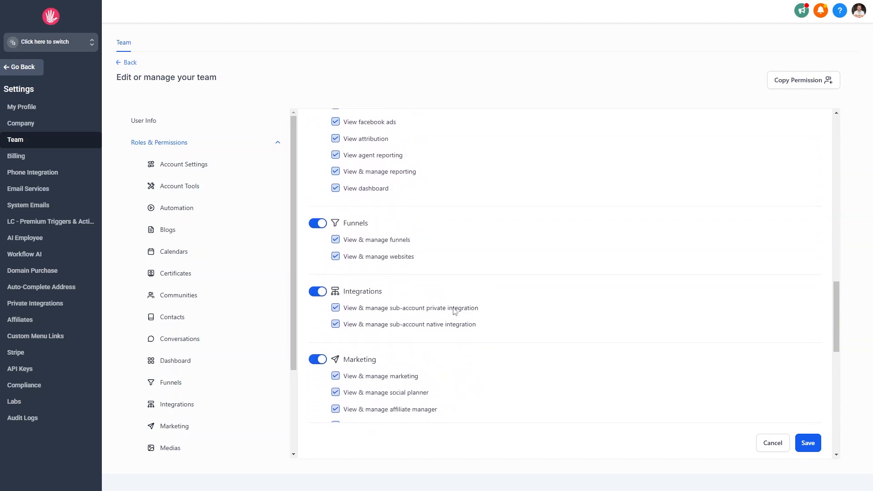
scroll(454, 309, down, 7)
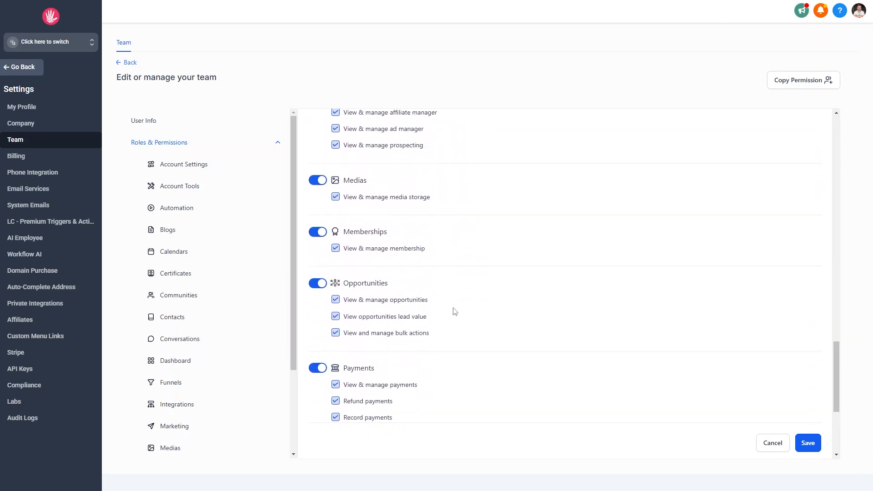
click(318, 119)
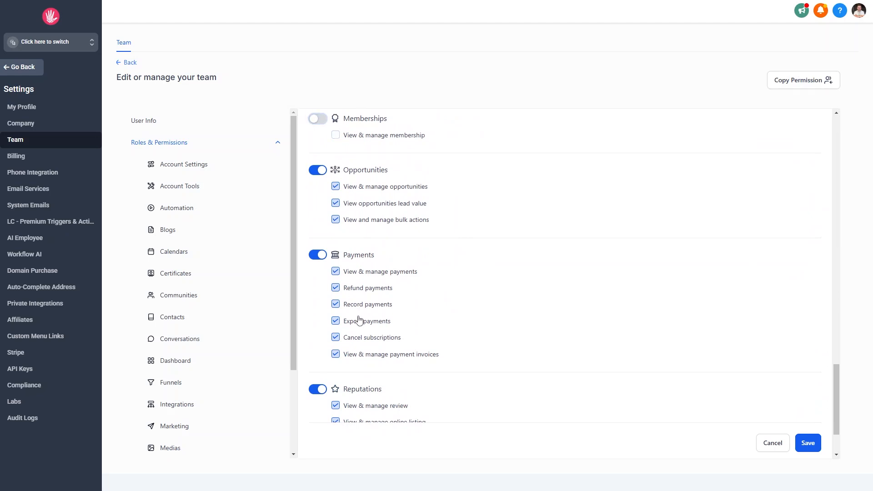
- Switch off the WordPress and Blogs permissions, then bring up the User Type choices
scroll(309, 203, down, 2)
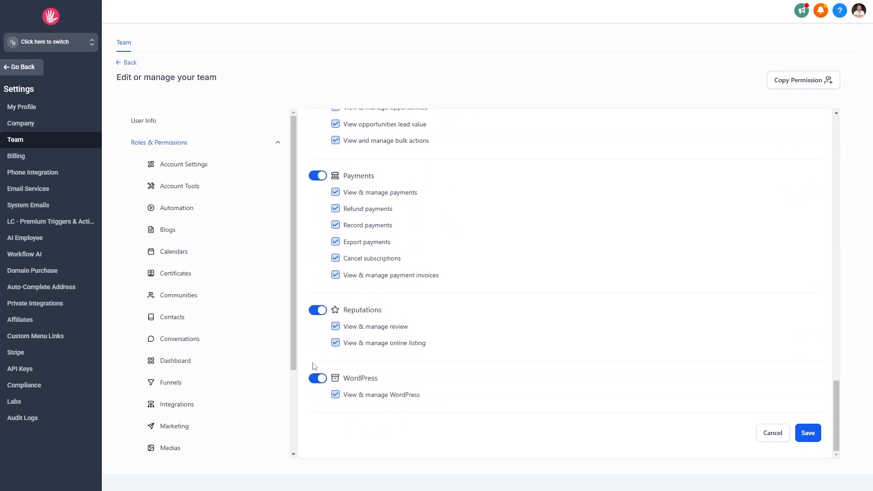
click(318, 378)
scroll(545, 380, up, 10)
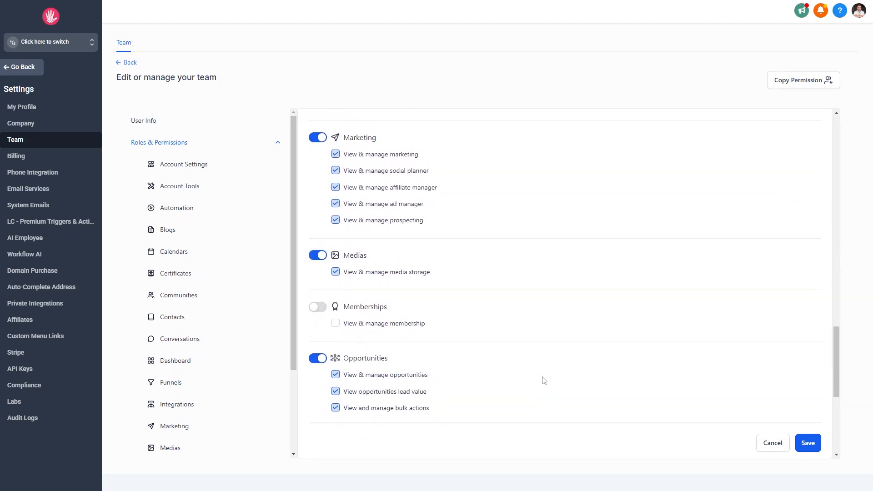
scroll(545, 380, up, 5)
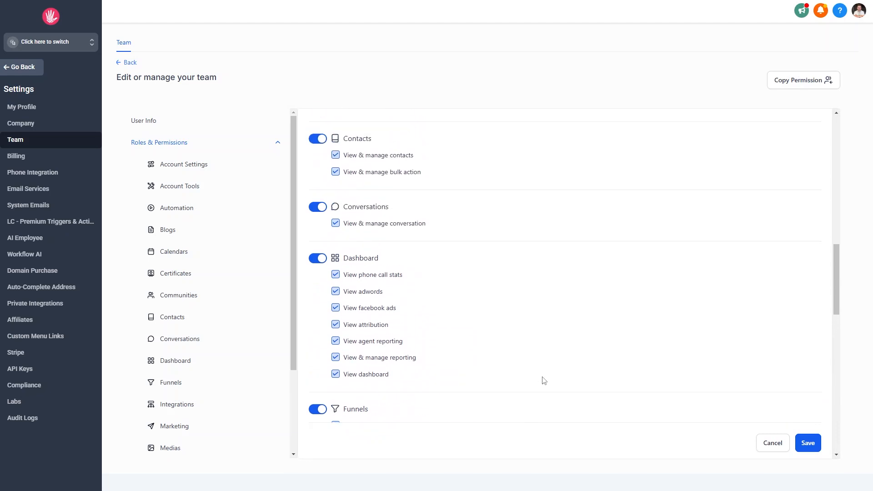
scroll(545, 380, up, 6)
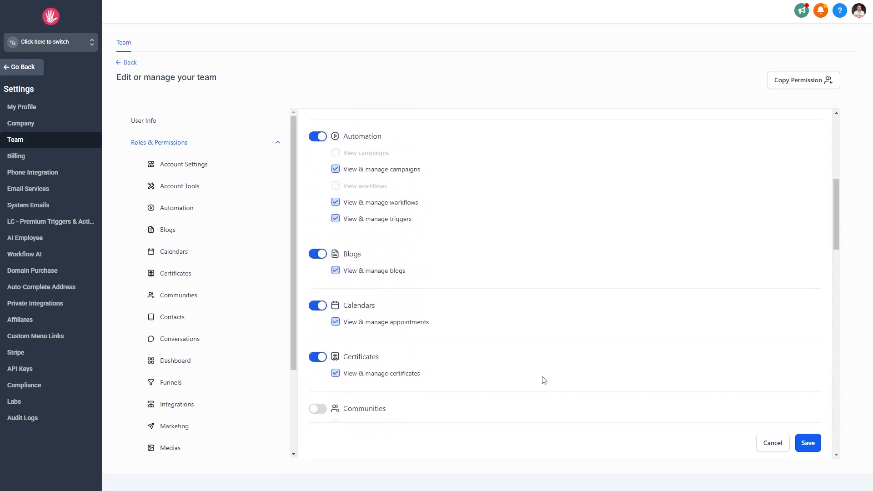
click(318, 308)
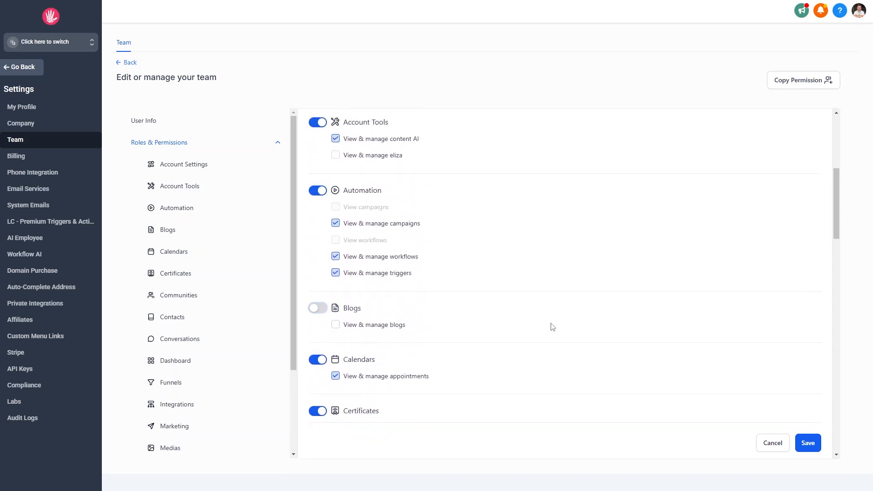
scroll(552, 327, up, 5)
scroll(545, 329, down, 4)
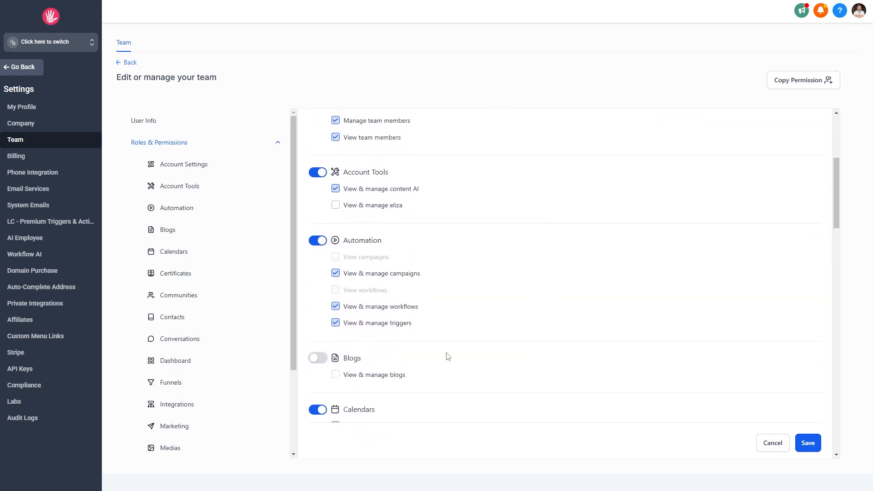
scroll(462, 347, down, 4)
scroll(462, 347, down, 4)
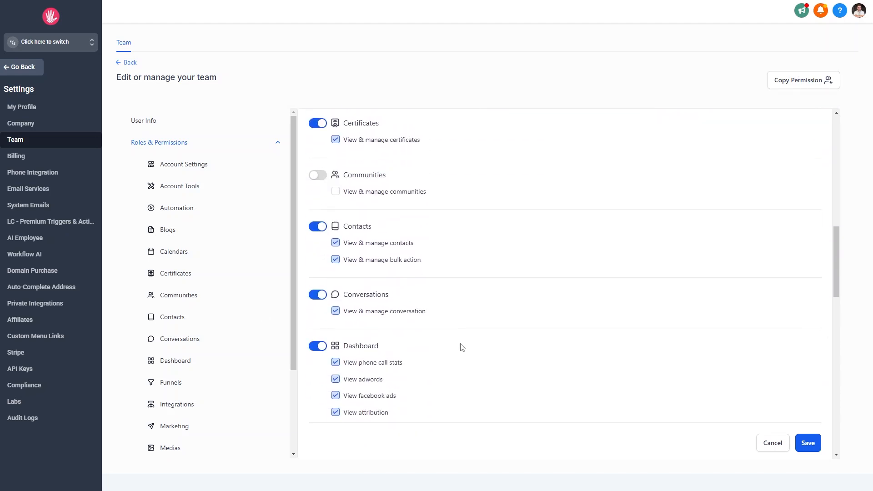
scroll(462, 347, down, 7)
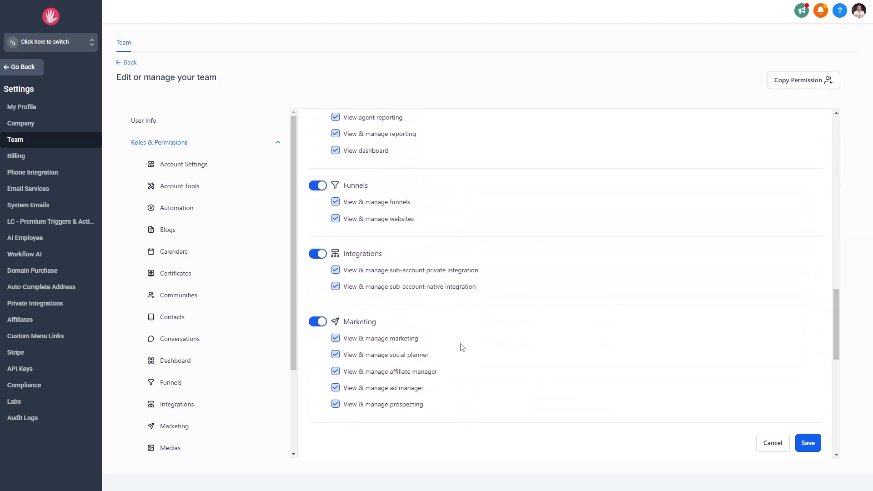
scroll(462, 347, up, 20)
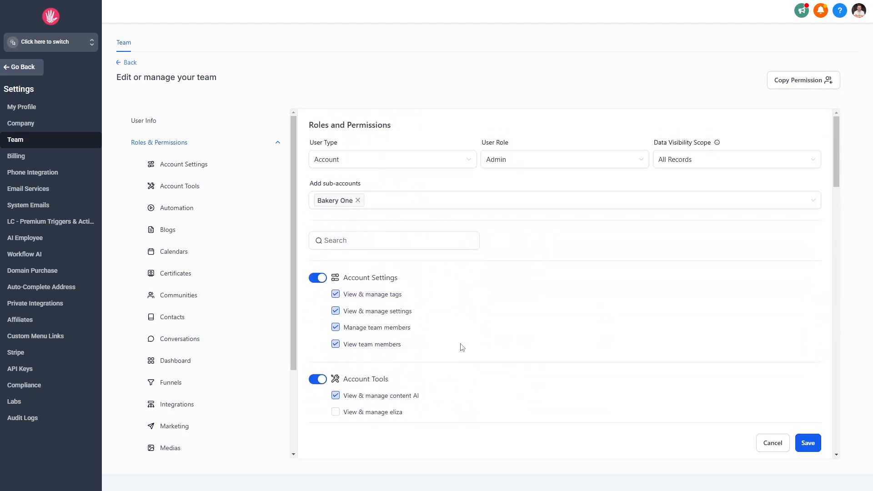
click(362, 166)
- Leave the User Type unchanged and review the permission sections
click(580, 183)
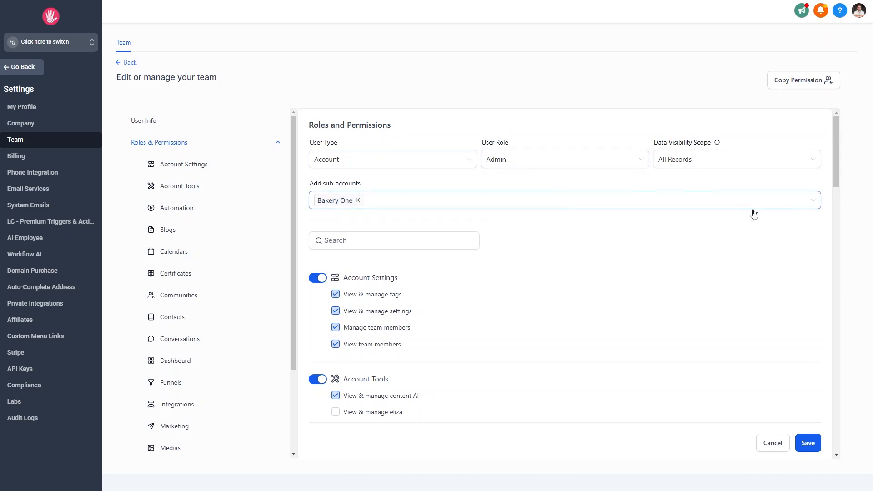
scroll(332, 207, down, 2)
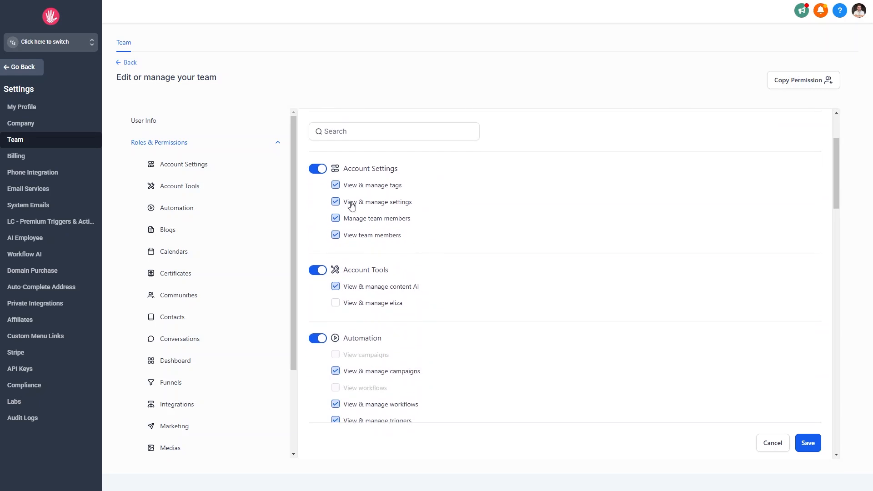
scroll(367, 249, down, 7)
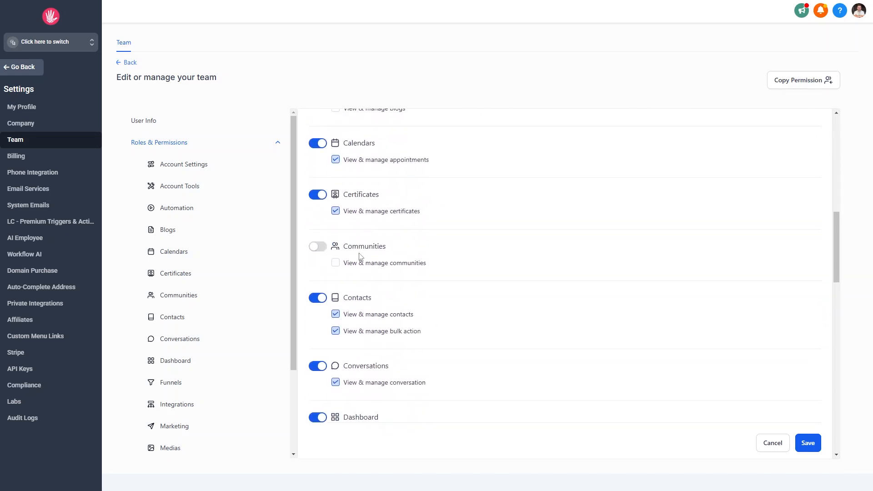
scroll(361, 257, down, 10)
scroll(361, 257, down, 3)
scroll(361, 257, up, 4)
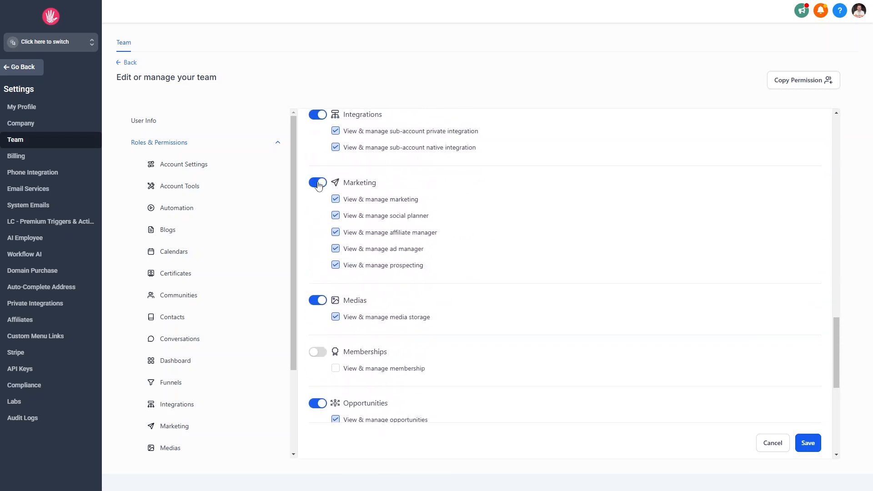
scroll(468, 297, up, 15)
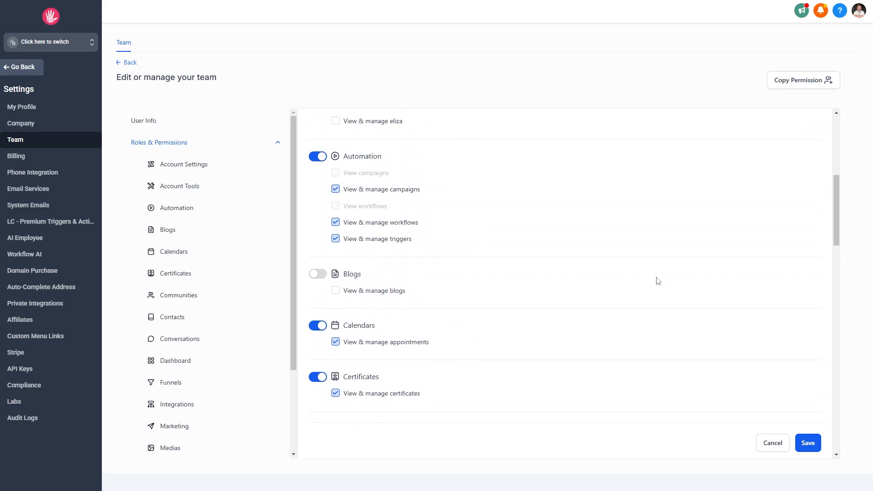
scroll(655, 277, up, 6)
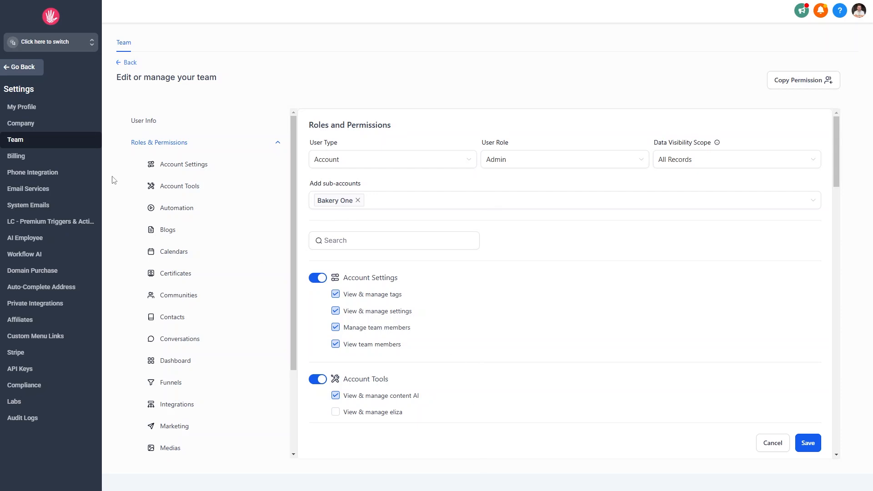
- Check the Automation and Blogs permission sections, then save the new Bakery One admin
click(167, 210)
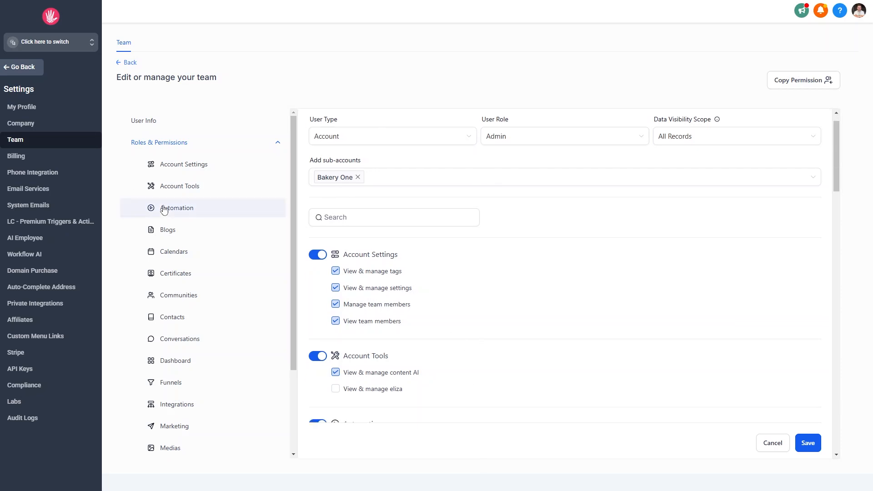
click(167, 230)
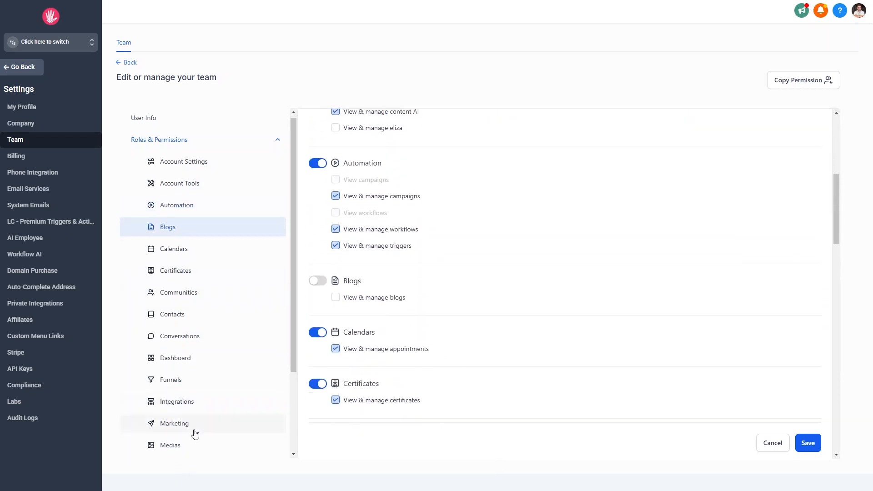
scroll(200, 433, down, 3)
scroll(473, 259, up, 6)
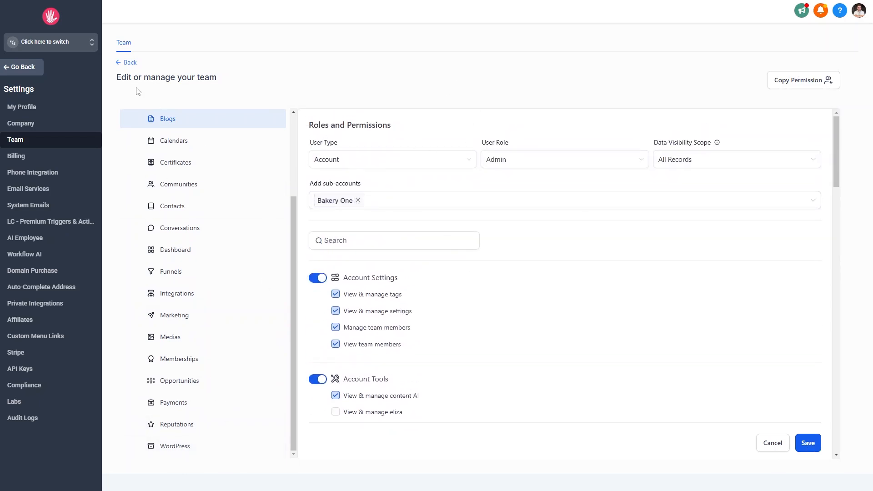
click(812, 446)
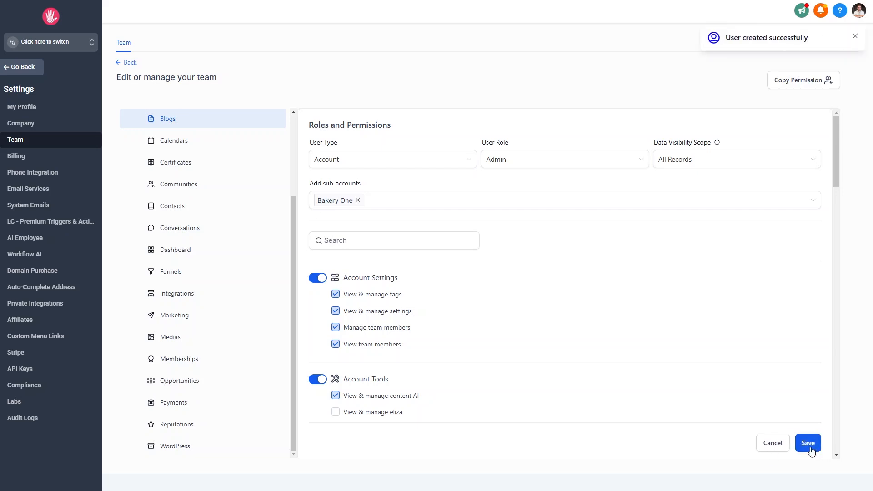
- Back in the team list, try a 'support' sub-account filter, clear it, and view page 2
scroll(268, 152, up, 3)
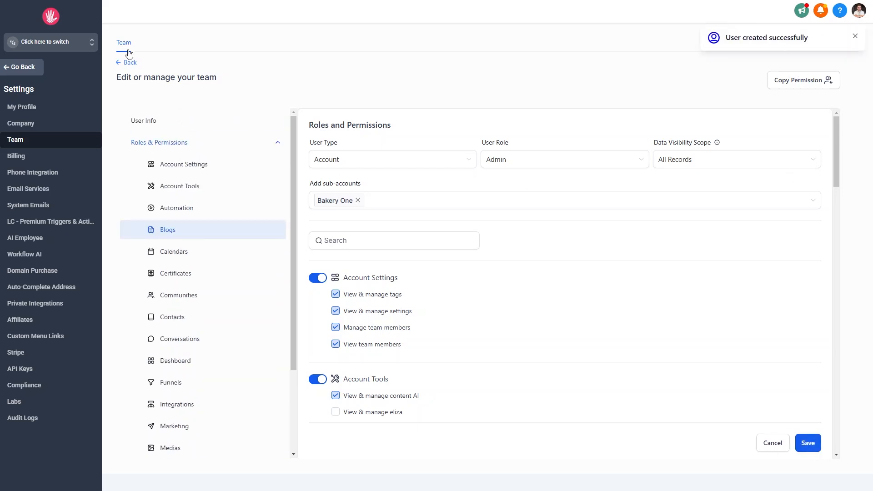
click(129, 63)
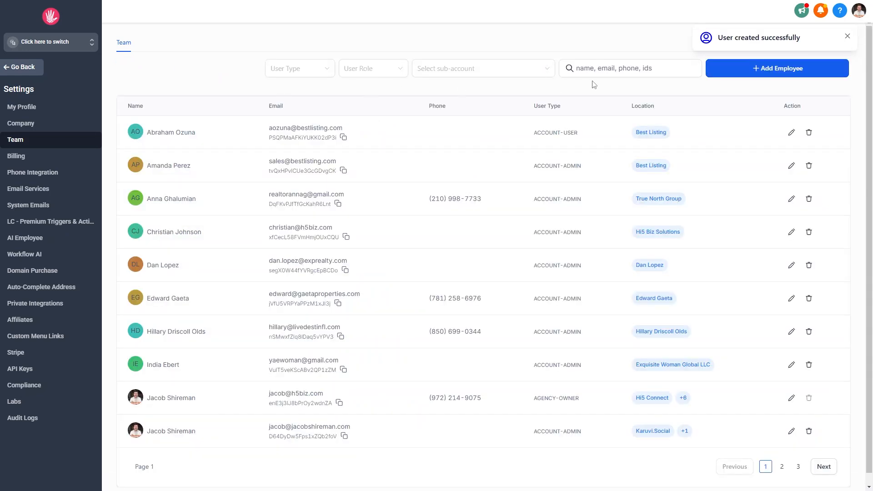
click(488, 69)
text(support)
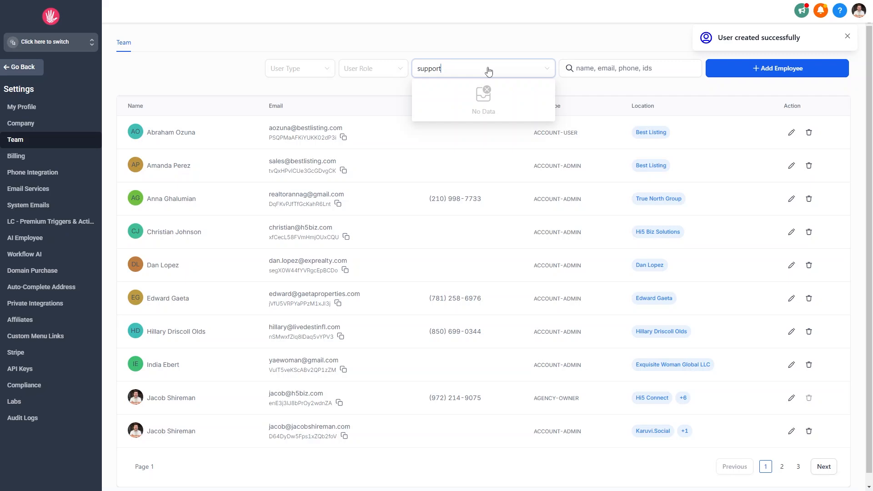
key(BackSpace)
key(BackSpace)
key(BackSpace)
key(BackSpace)
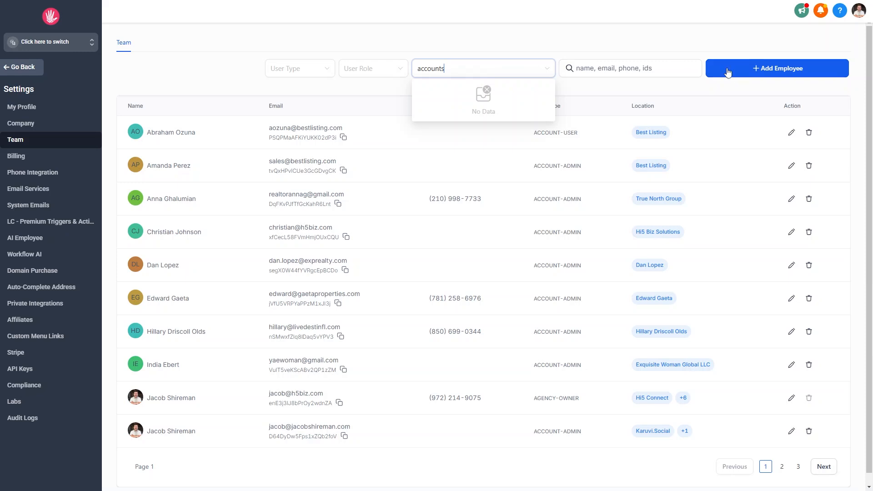
click(631, 40)
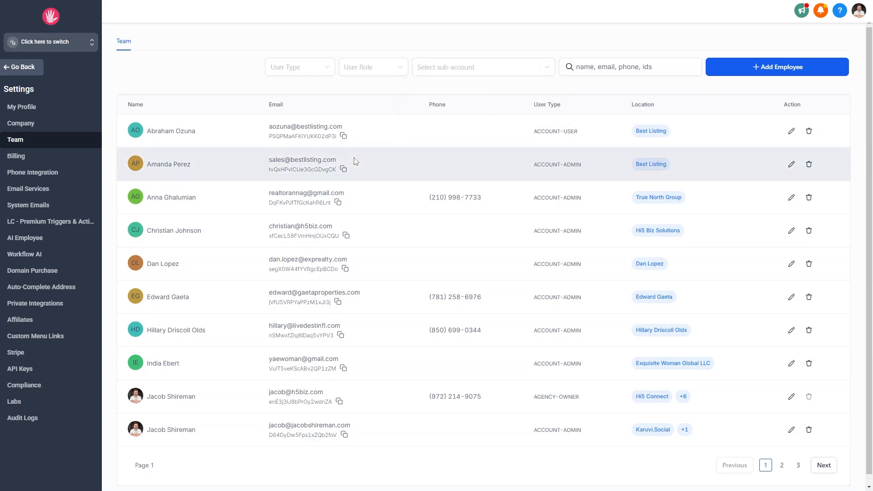
scroll(355, 161, down, 1)
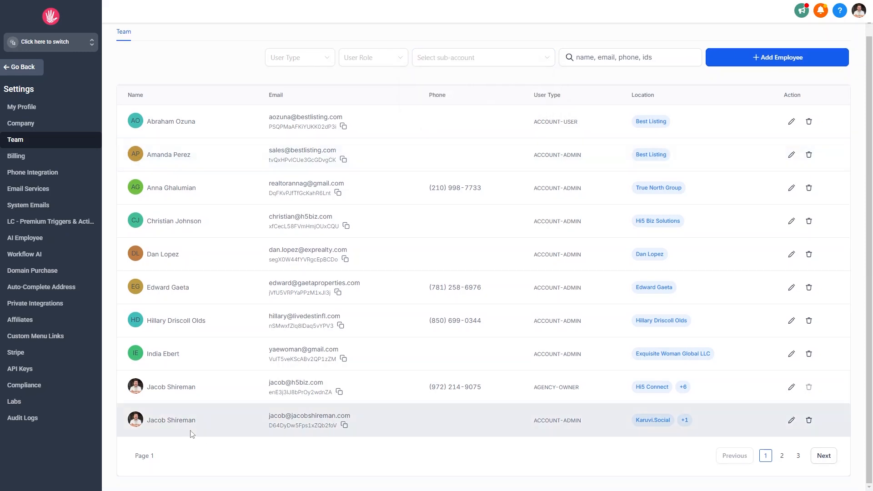
click(782, 456)
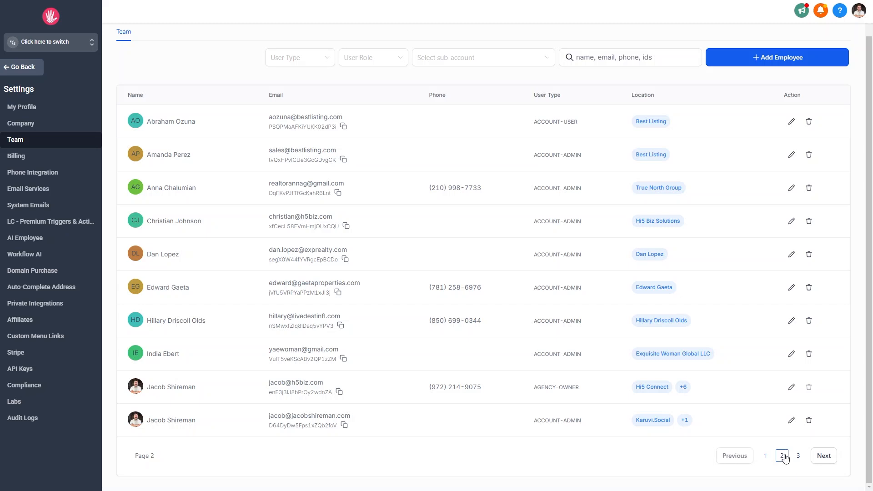
- Filter the team list to the first sub-account matching 'jac' and open the admin's edit page
click(507, 62)
text(jacob)
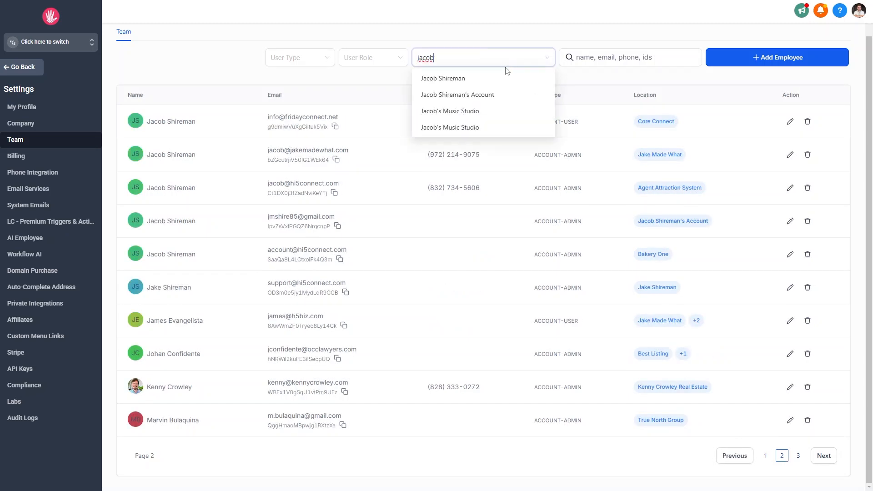
click(494, 76)
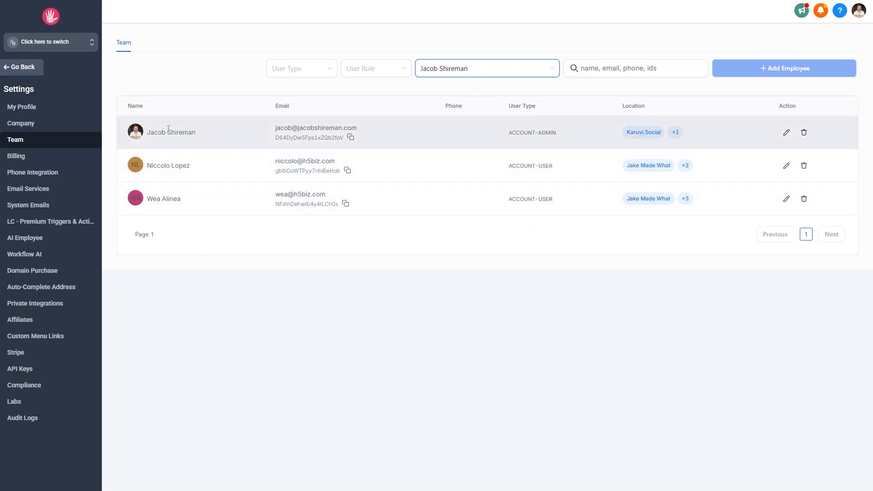
click(786, 132)
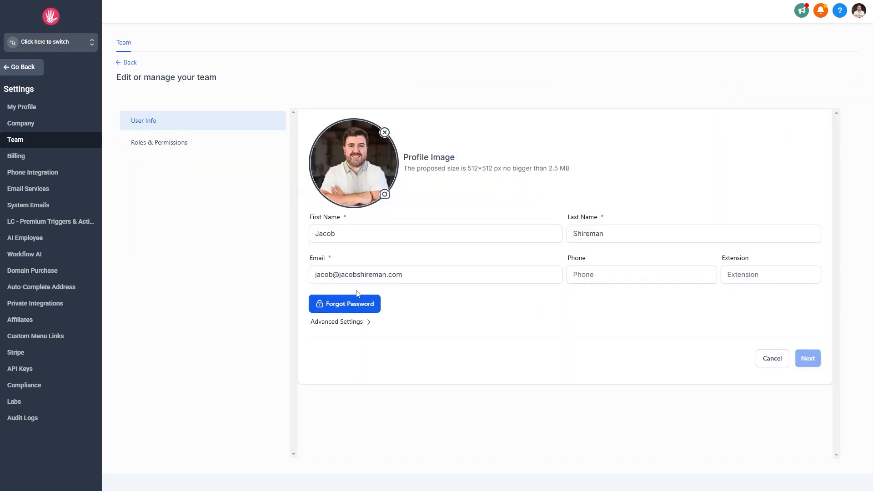
click(333, 234)
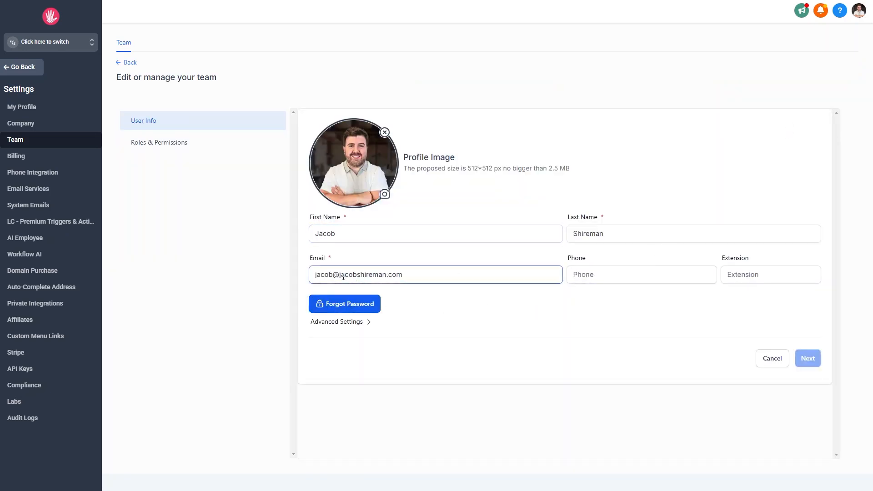
click(183, 145)
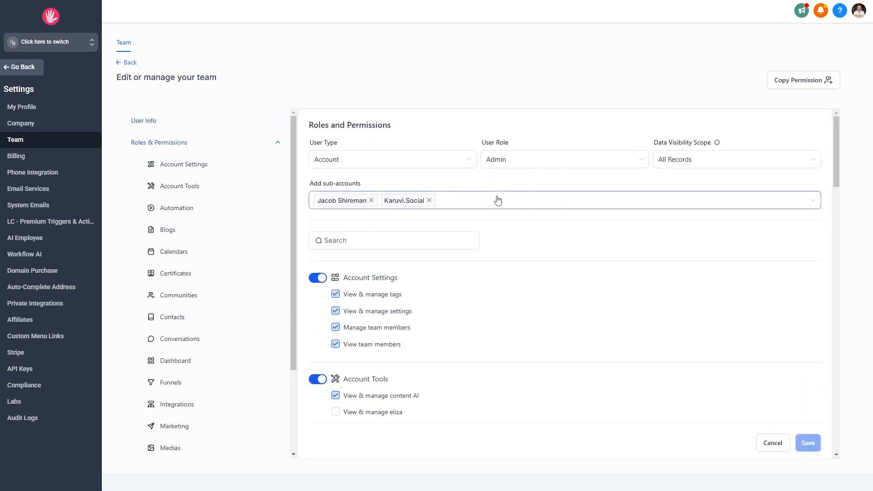
click(461, 204)
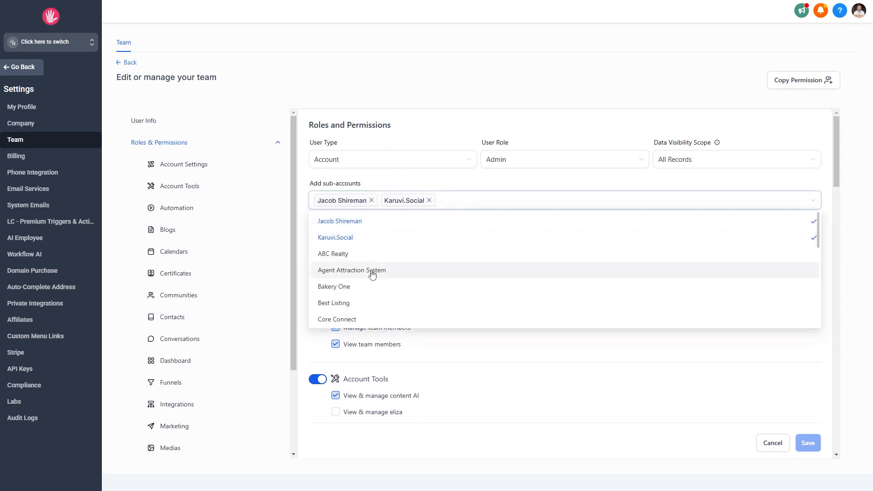
click(352, 287)
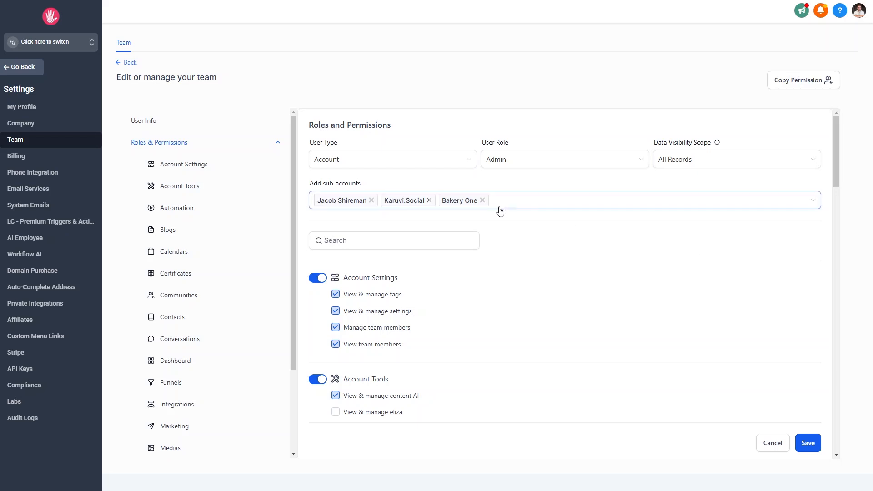
click(482, 200)
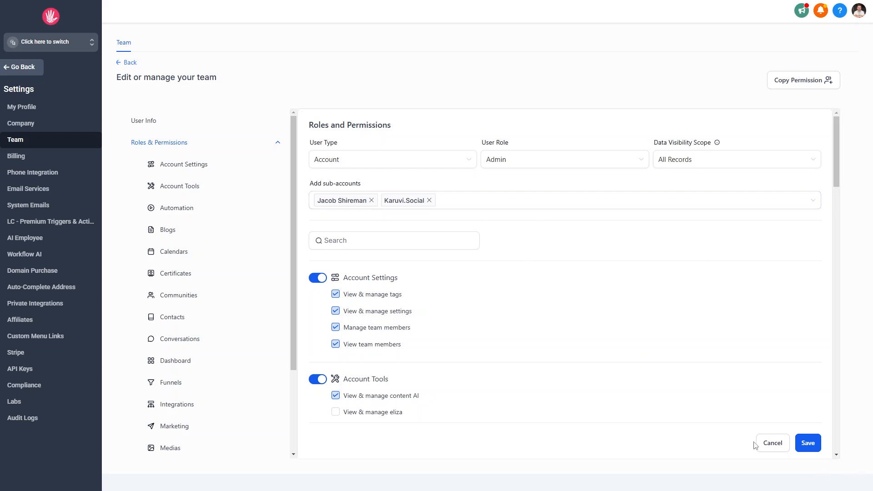
click(154, 121)
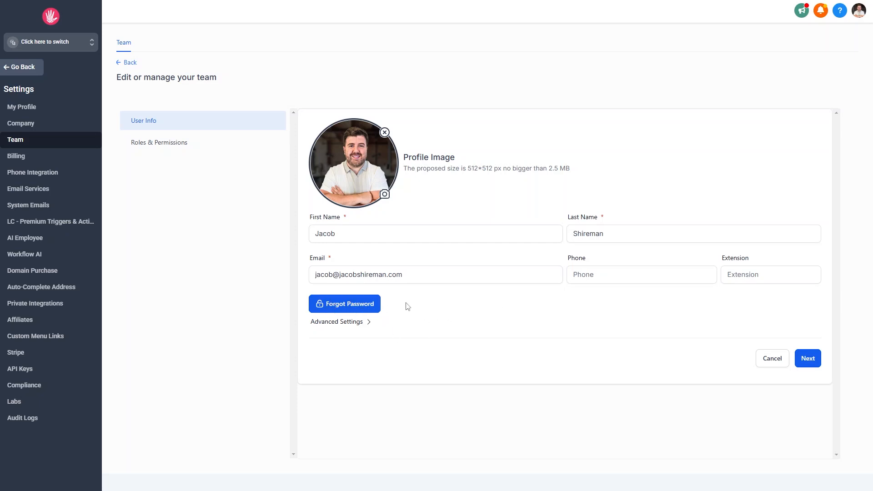
drag(438, 273, 283, 272)
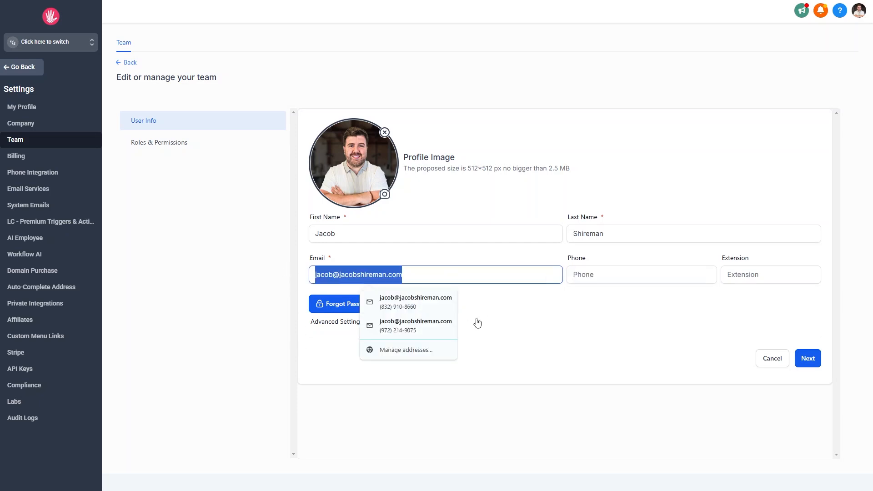
click(566, 302)
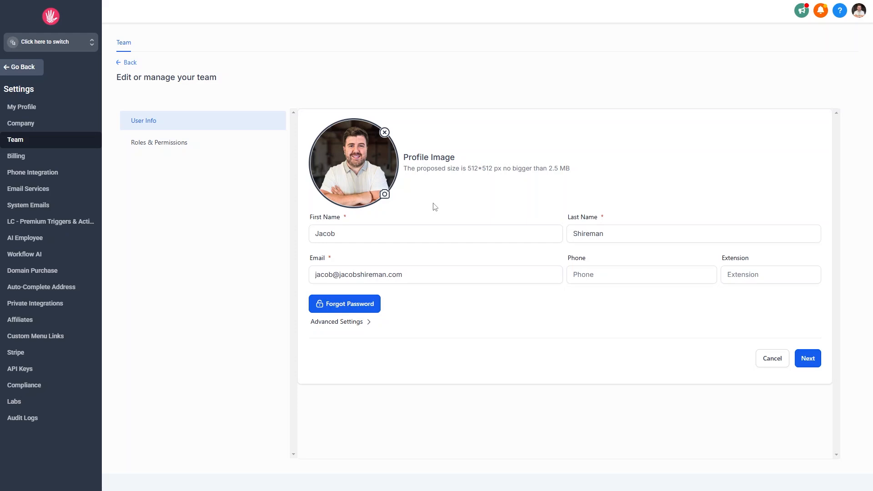
- Pick Bakery One from the sub-account switcher list
click(55, 41)
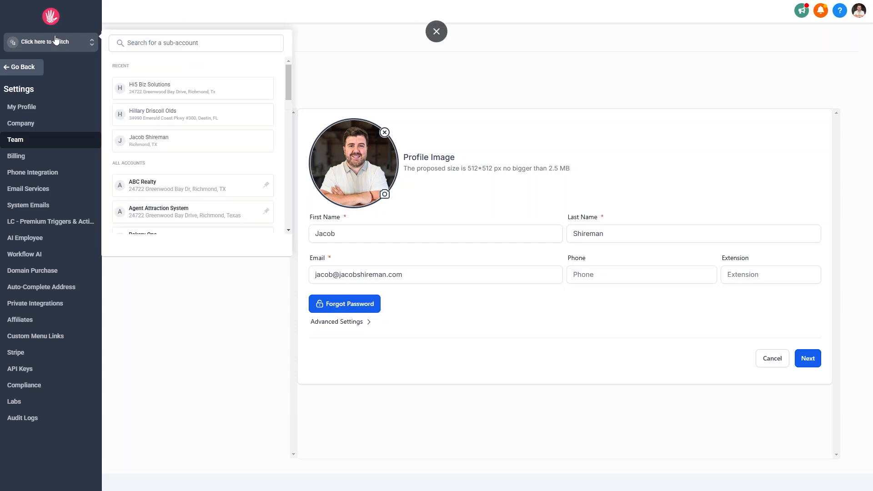
scroll(246, 139, down, 1)
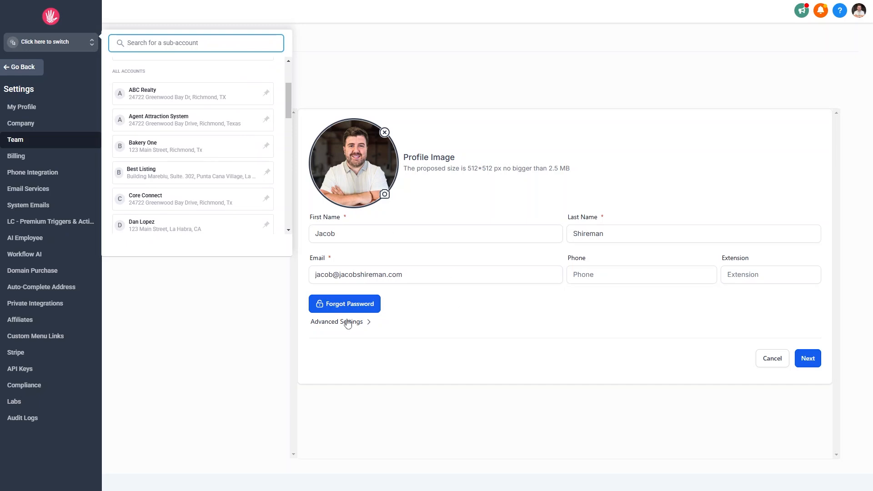
scroll(174, 138, down, 3)
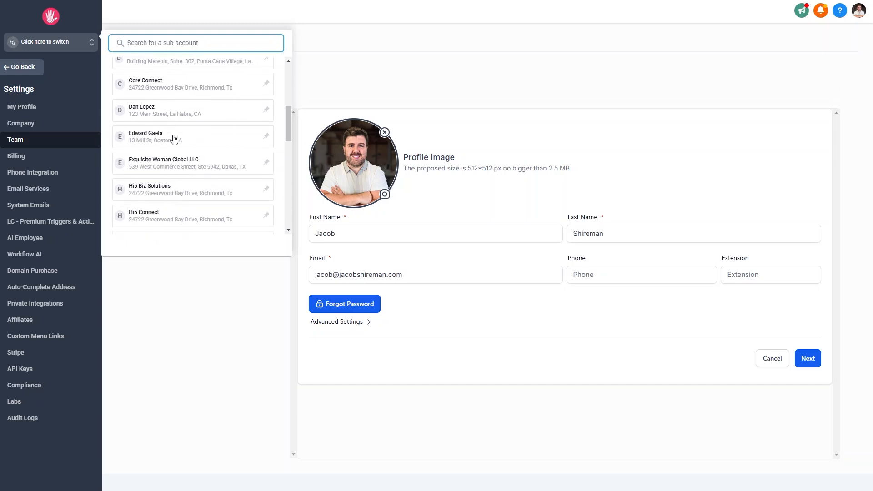
scroll(174, 139, up, 3)
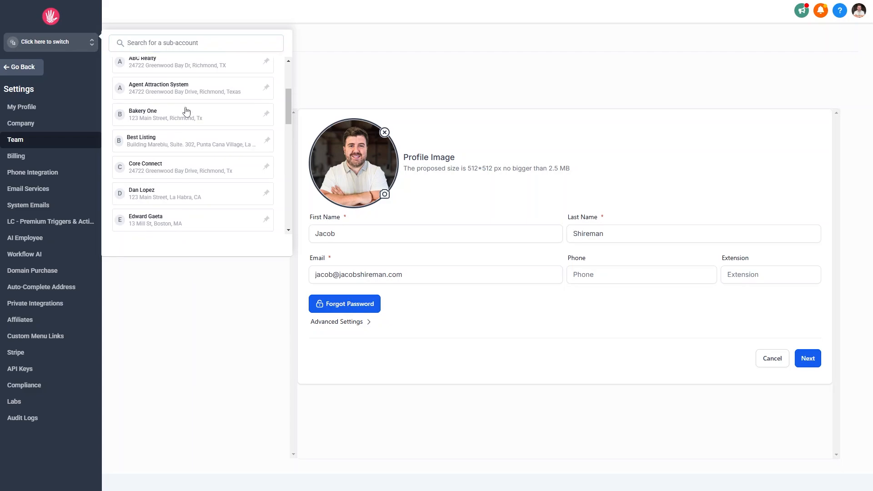
click(185, 111)
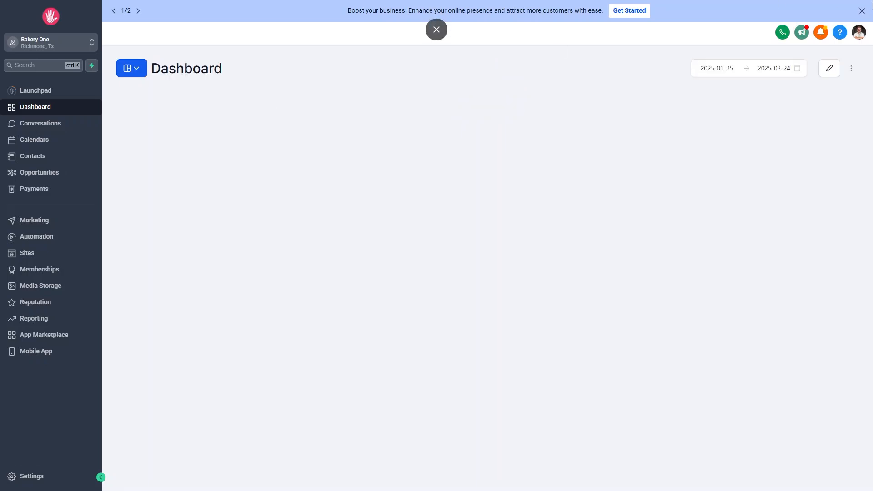
- Close the promo banner and open Bakery One's My Staff list in Settings
click(861, 11)
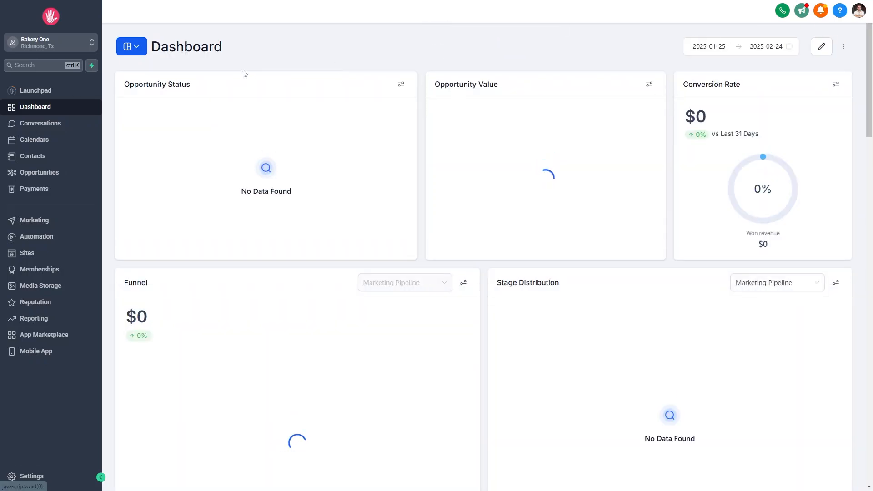
click(48, 475)
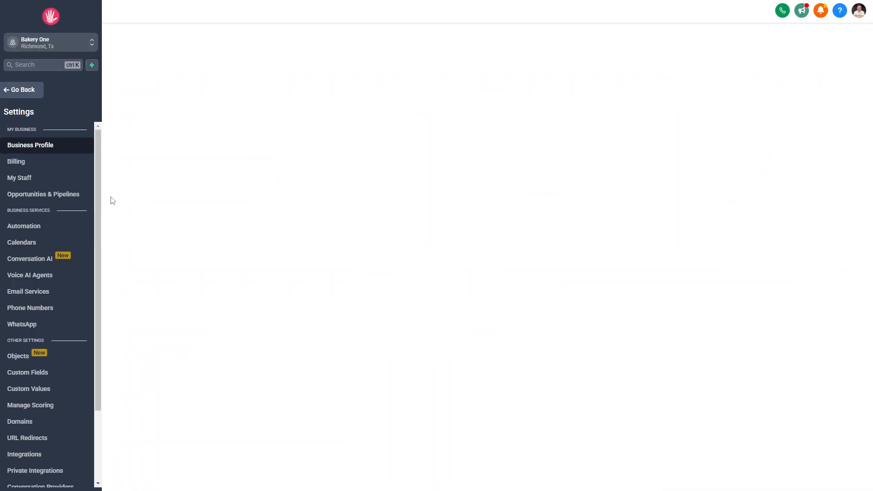
click(10, 181)
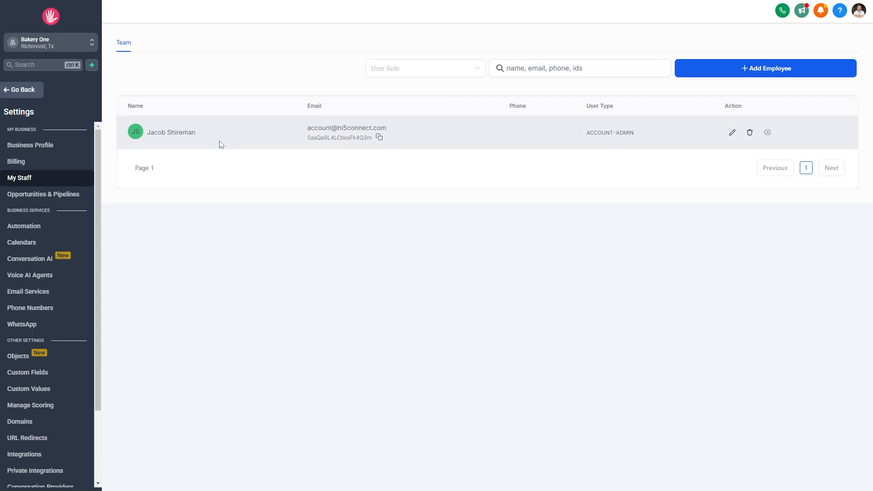
- Check a new employee's role options, keeping Admin, then leave without saving for the dashboard
click(836, 76)
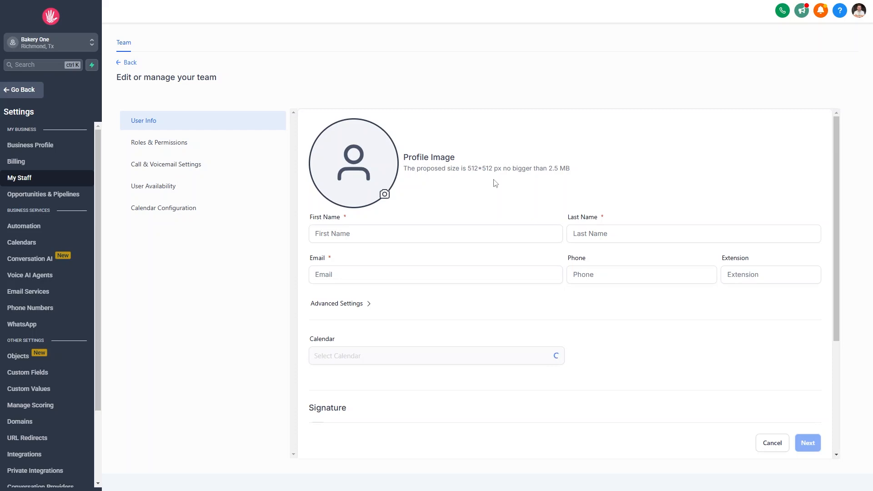
click(178, 144)
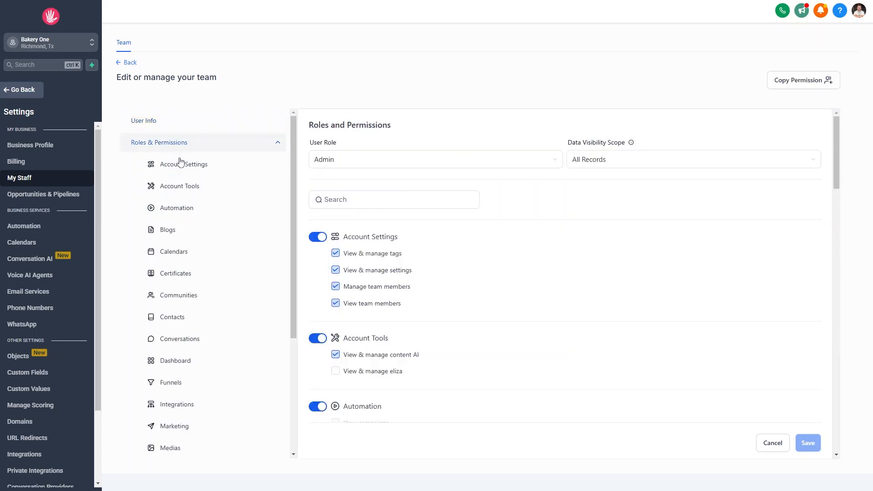
click(414, 158)
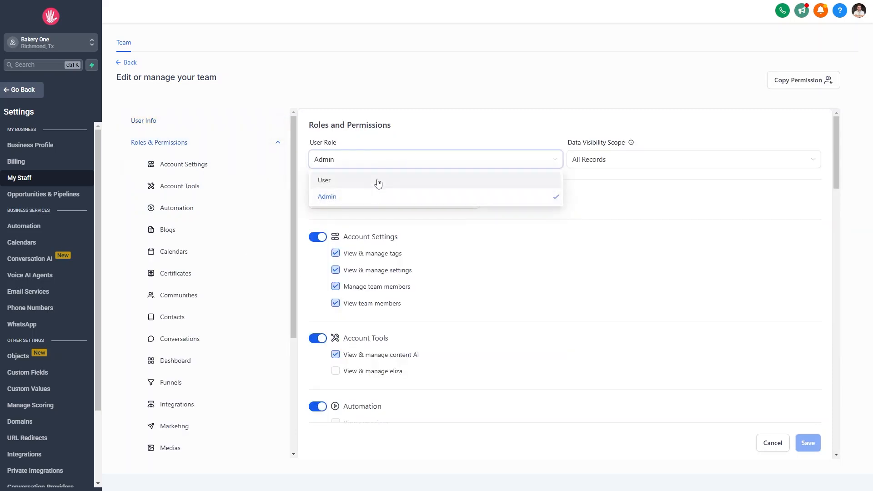
click(276, 87)
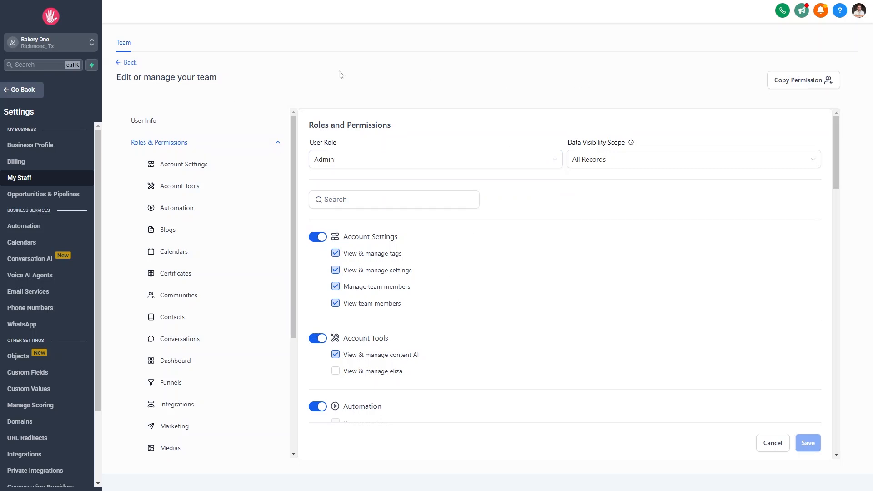
click(119, 63)
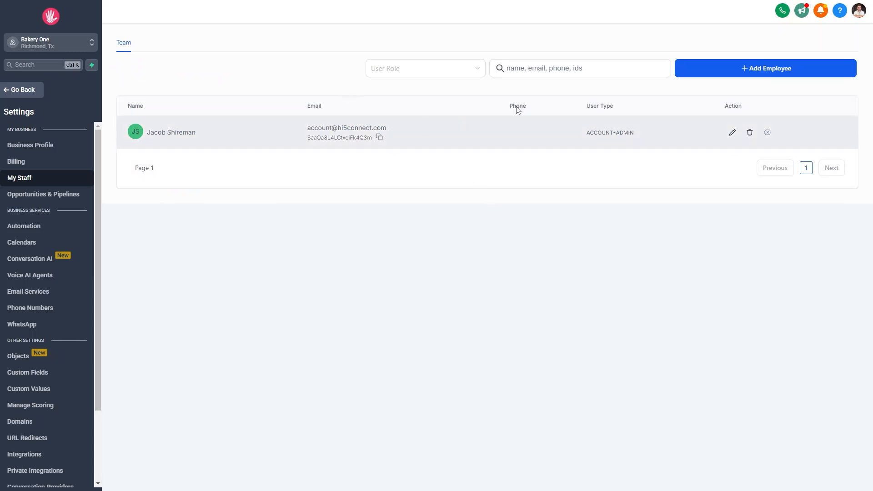
click(9, 97)
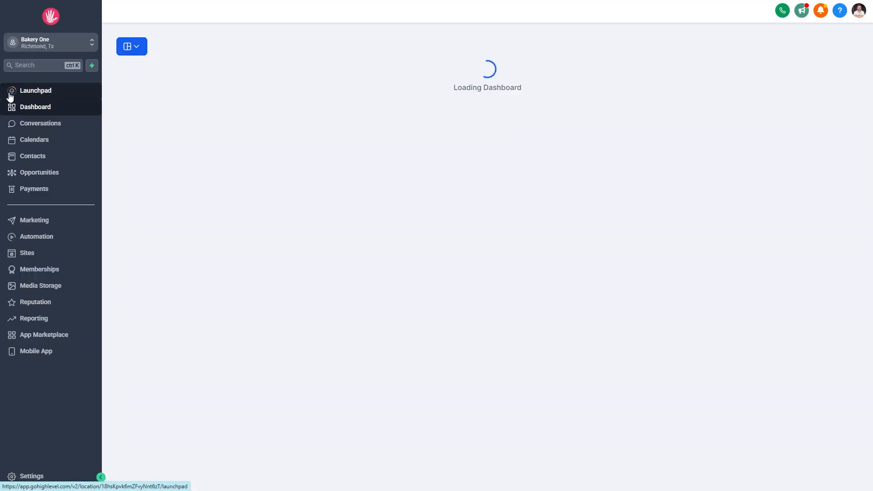
- Switch from Bakery One to the agency view and open the agency's Team settings
click(61, 50)
click(128, 72)
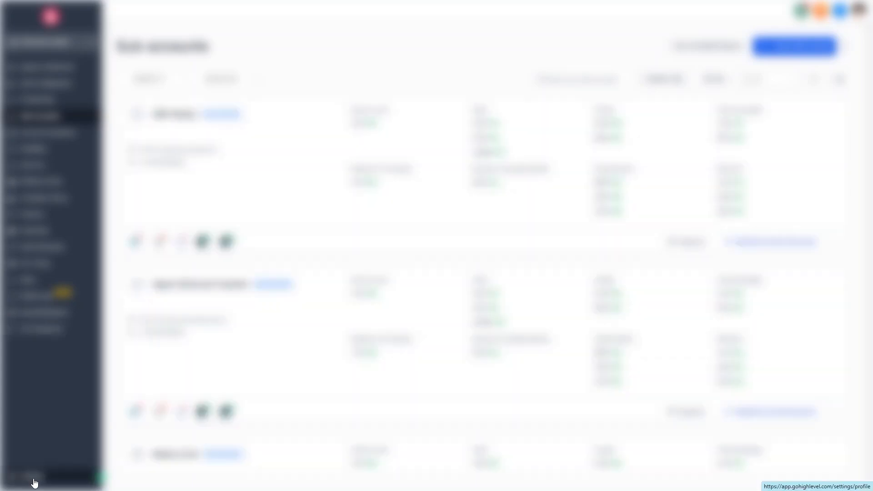
click(33, 480)
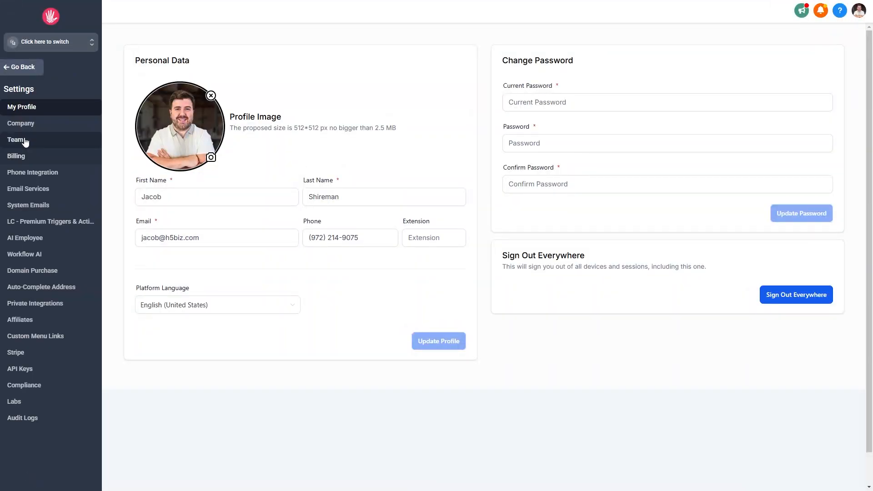
click(25, 140)
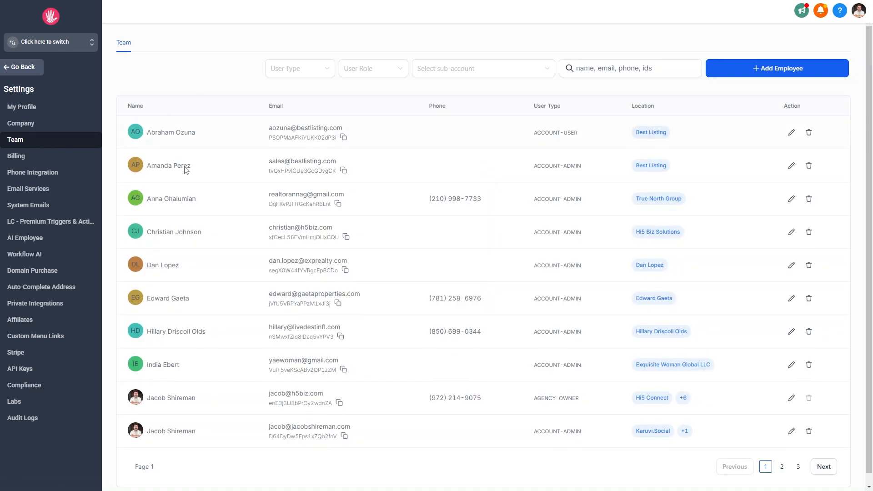
- Use Go Back in the Settings sidebar to reach the Agency Dashboard
mouse_move(258, 4)
click(9, 68)
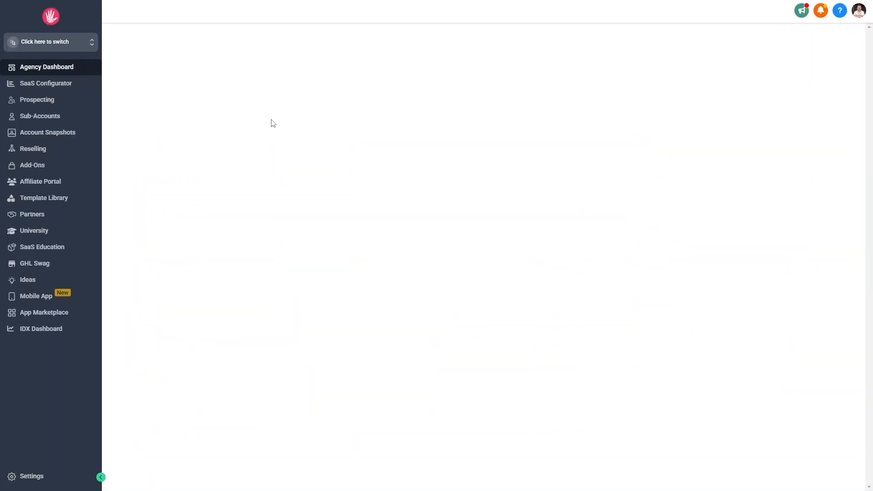